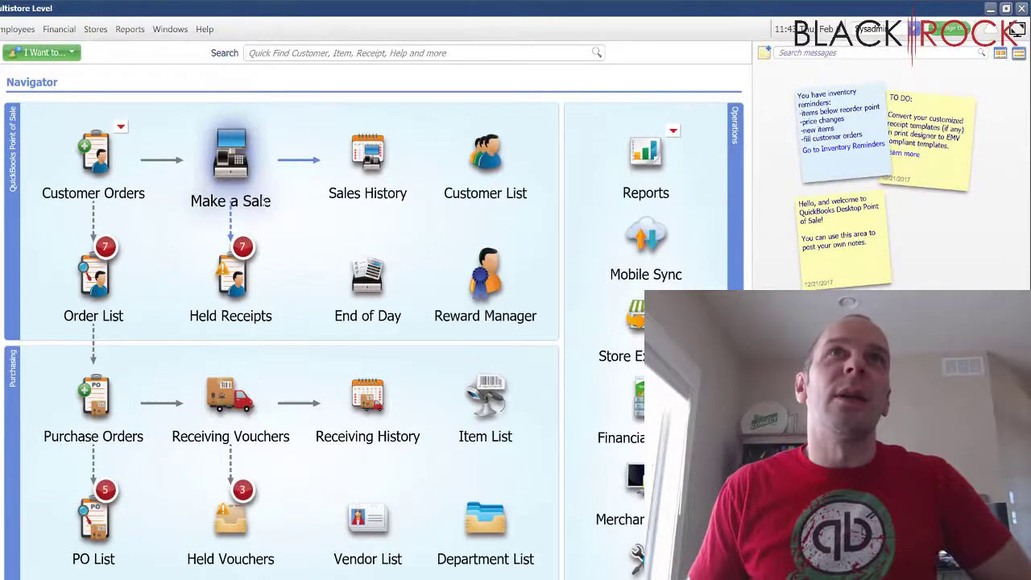
# - Start a new sales receipt and show the Quick Pick group pane beside it
pyautogui.click(264, 201)
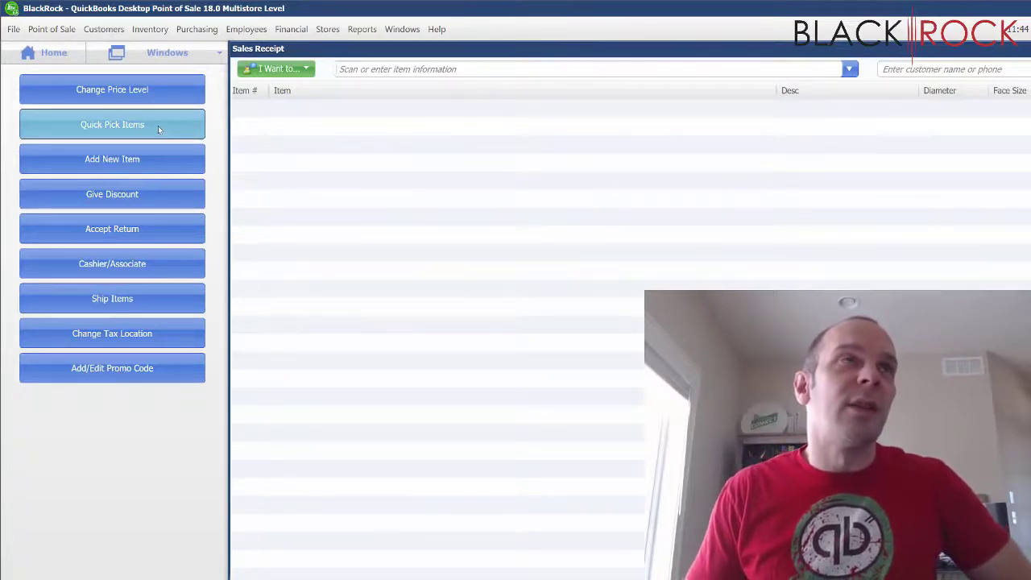
pyautogui.rightClick(87, 412)
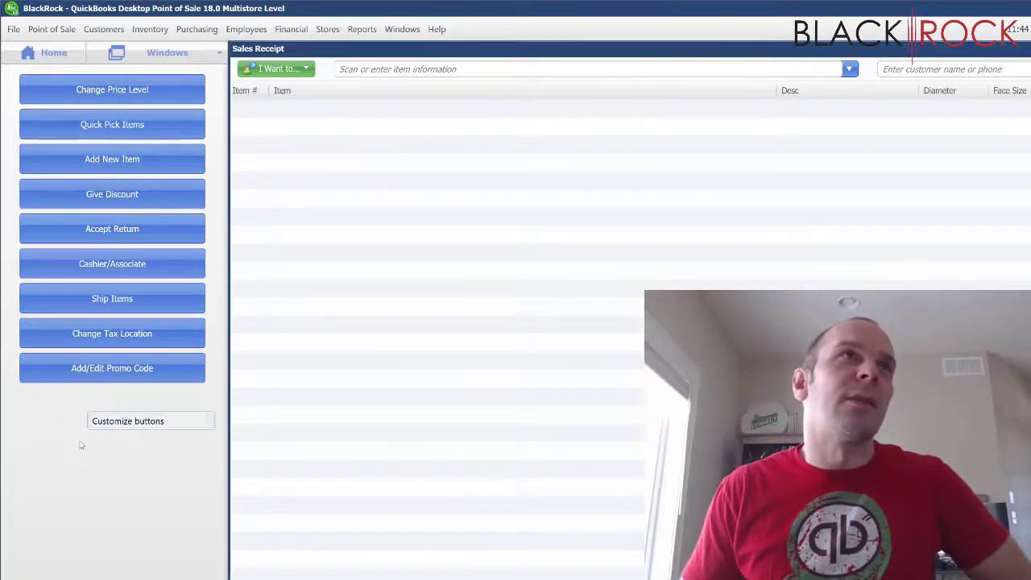
pyautogui.click(83, 445)
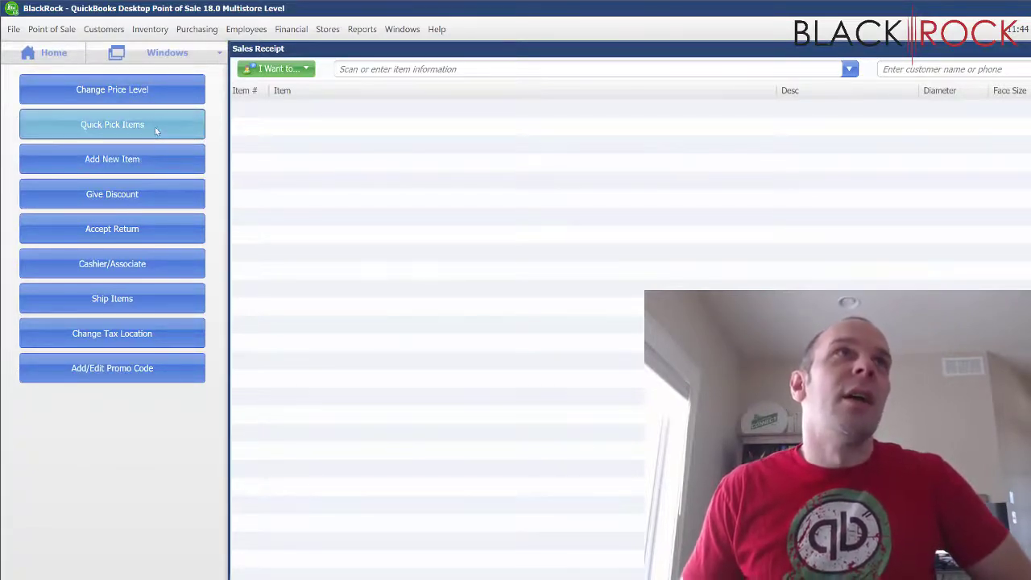
pyautogui.click(155, 130)
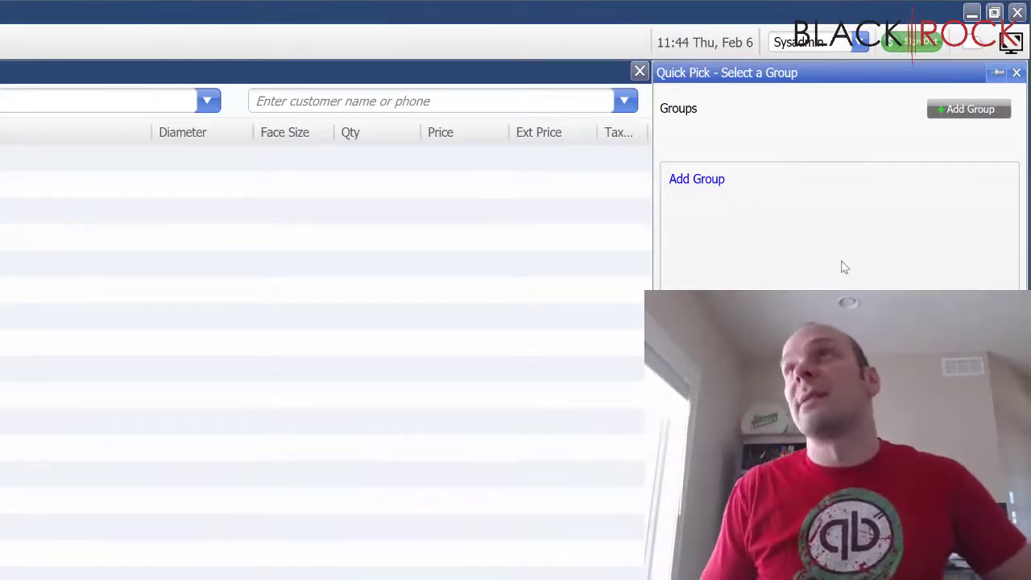
# - Create three Quick Pick groups named Misc Shirts, Novelty Gifts and Meats
pyautogui.click(965, 110)
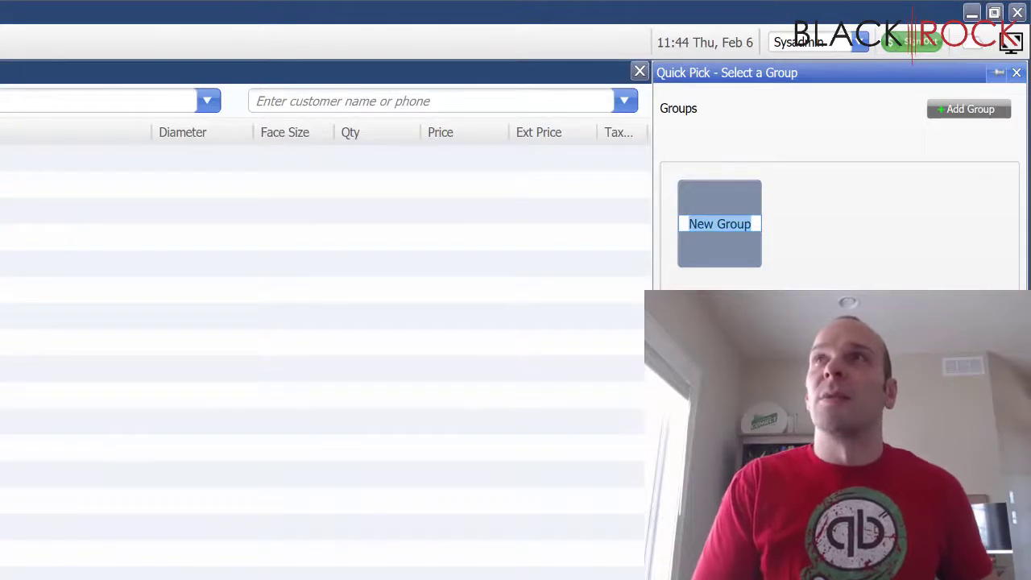
pyautogui.write('S')
pyautogui.press('BackSpace')
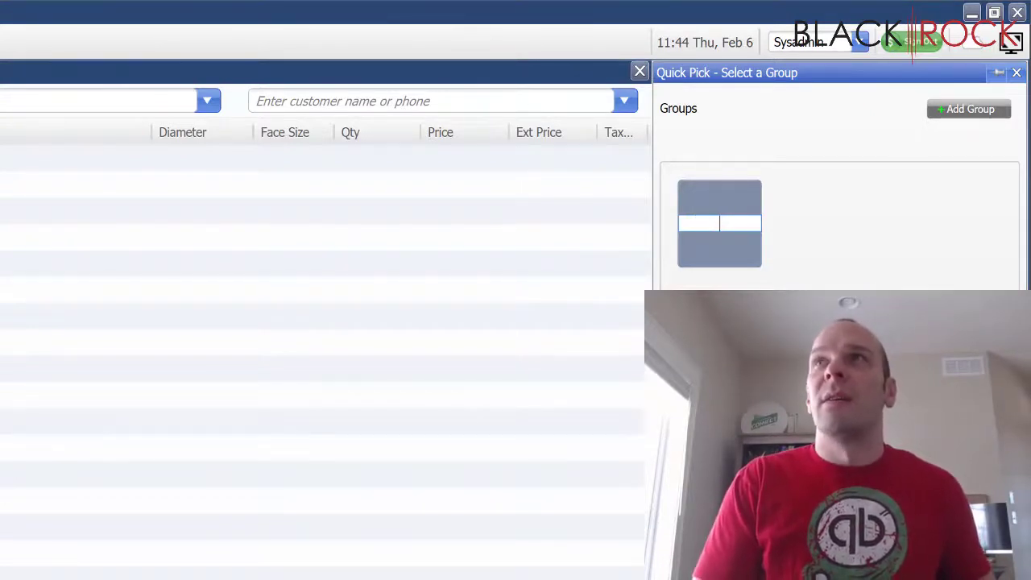
pyautogui.write('Misc Shirts')
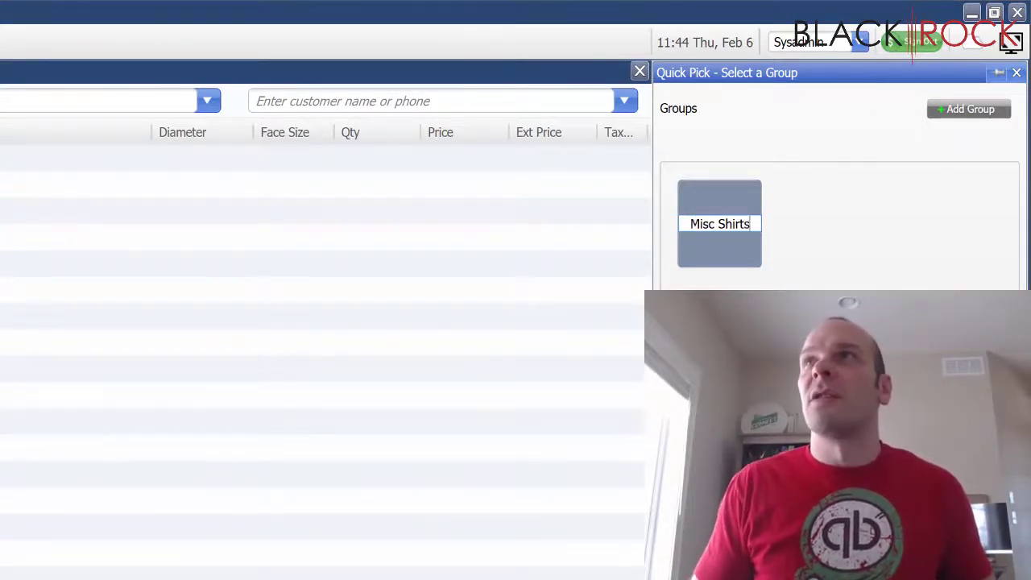
pyautogui.press('Return')
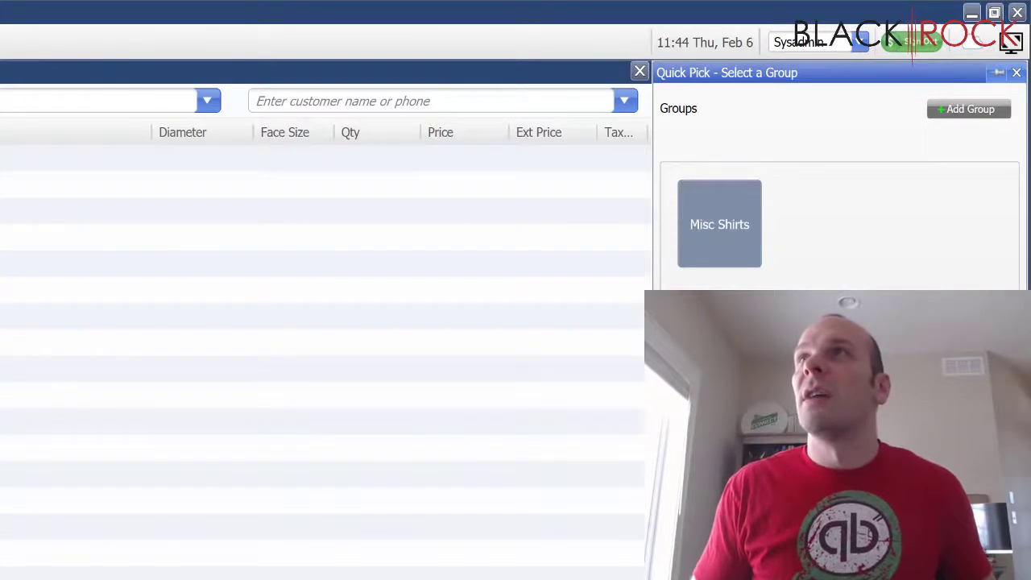
pyautogui.click(959, 117)
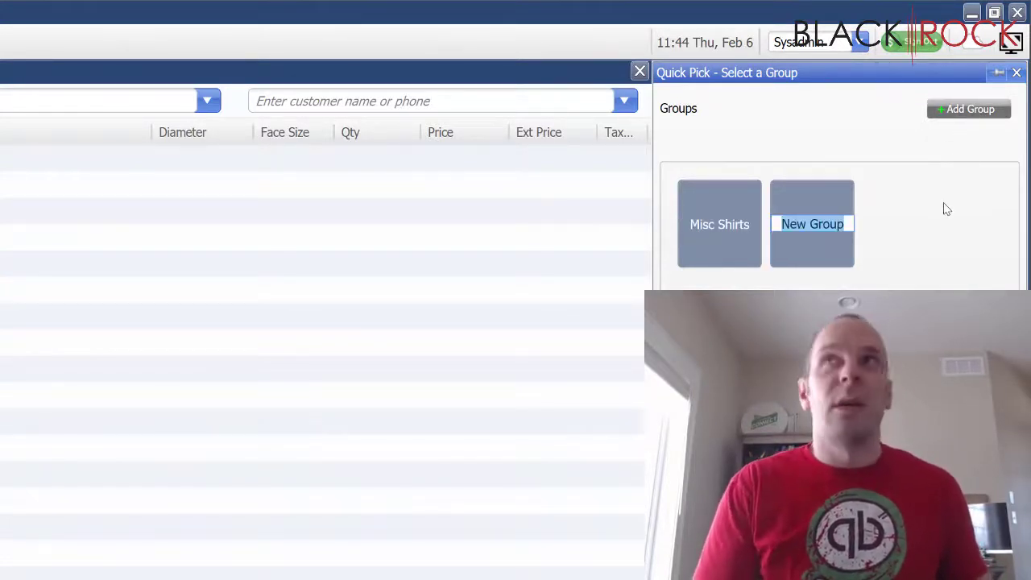
pyautogui.write('Novelt')
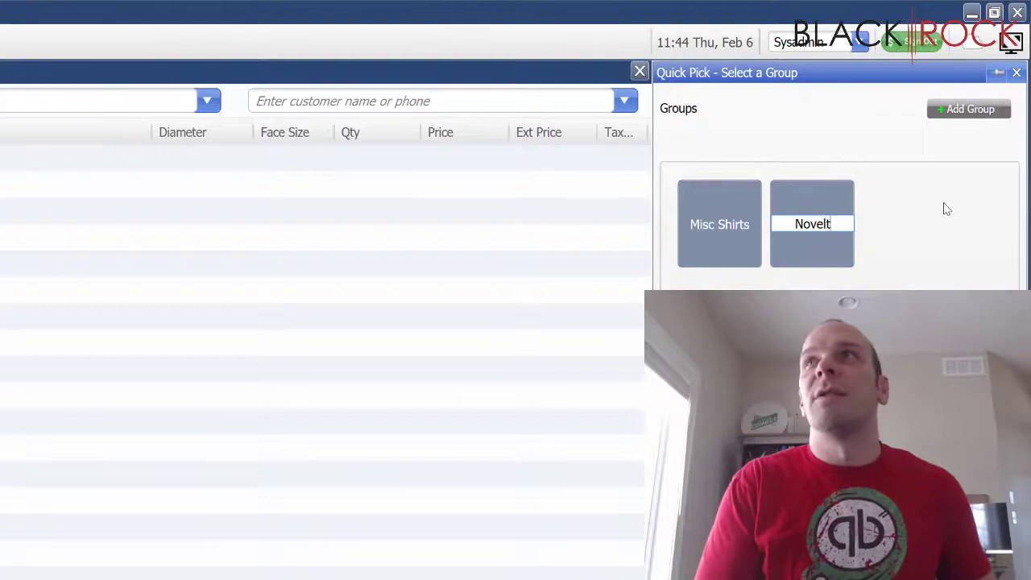
pyautogui.write('y Gifts')
pyautogui.press('Return')
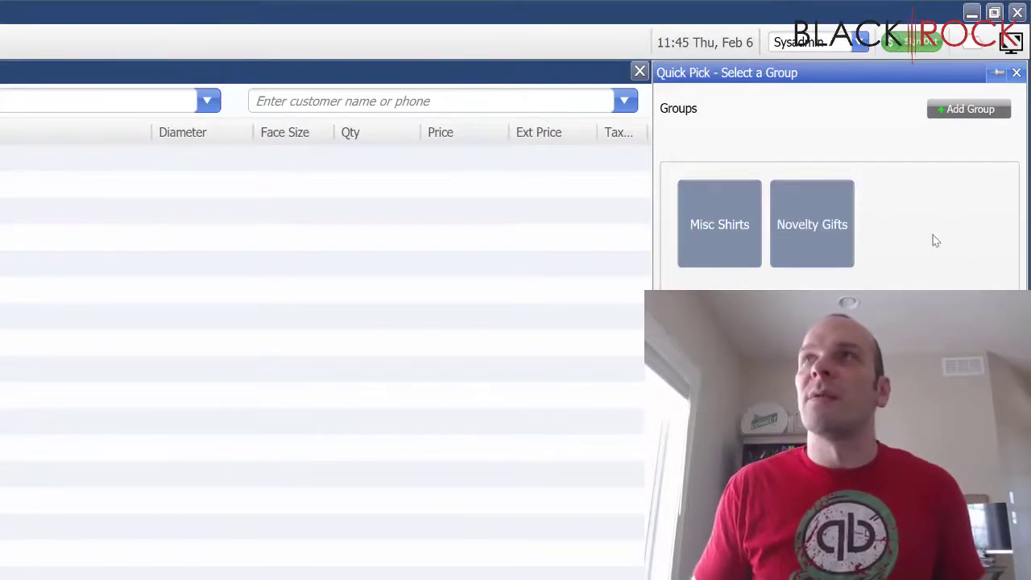
pyautogui.click(969, 109)
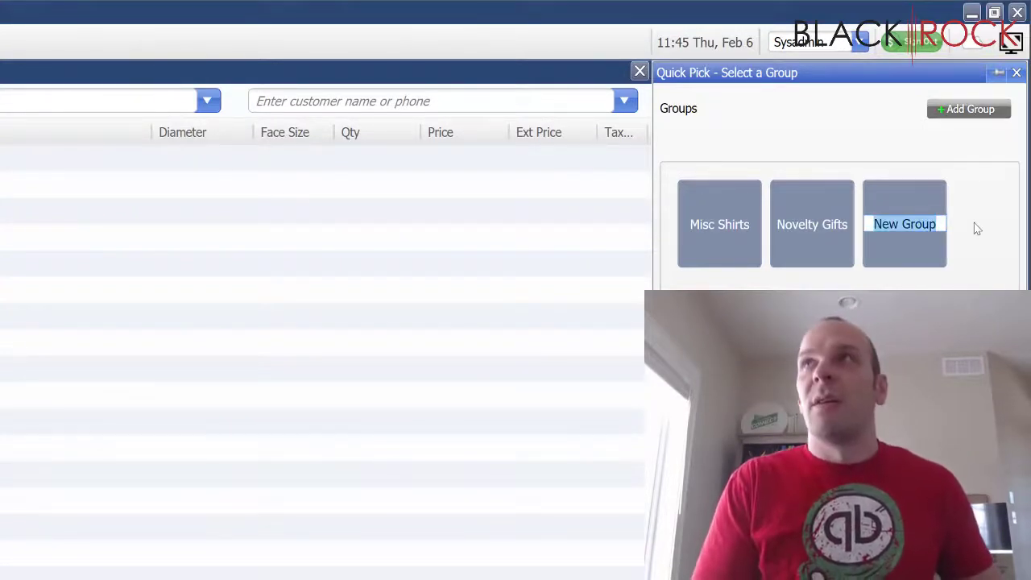
pyautogui.write('Meats')
pyautogui.press('Return')
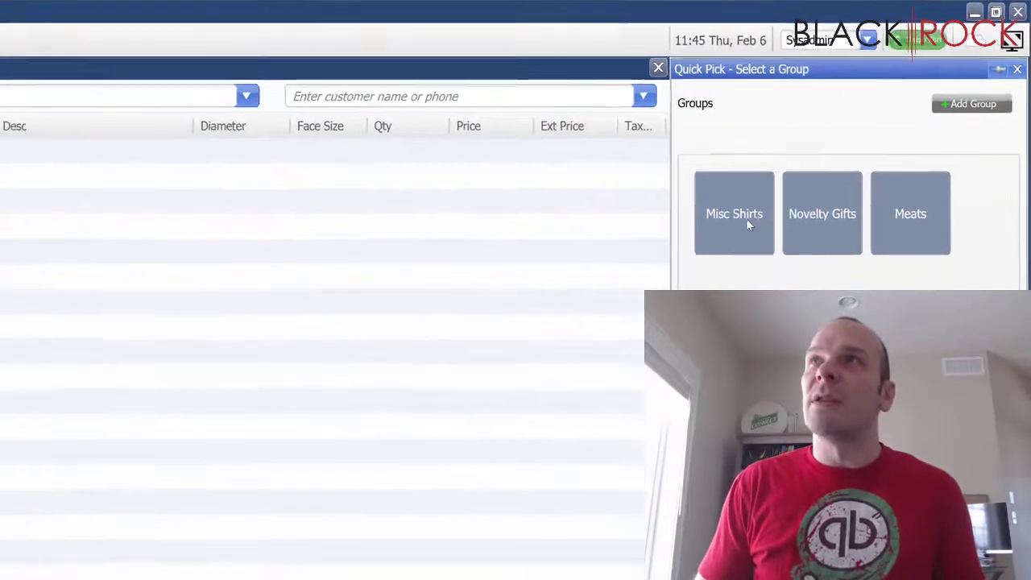
# - Change the Meats group colour to red and the Novelty Gifts group colour to green
pyautogui.rightClick(754, 208)
pyautogui.rightClick(825, 207)
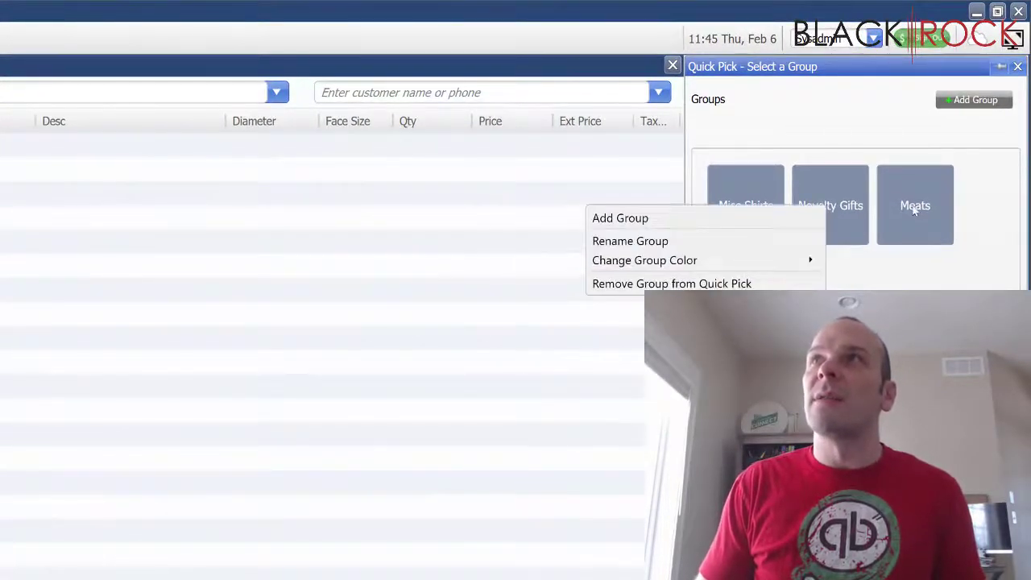
pyautogui.rightClick(914, 208)
pyautogui.rightClick(915, 208)
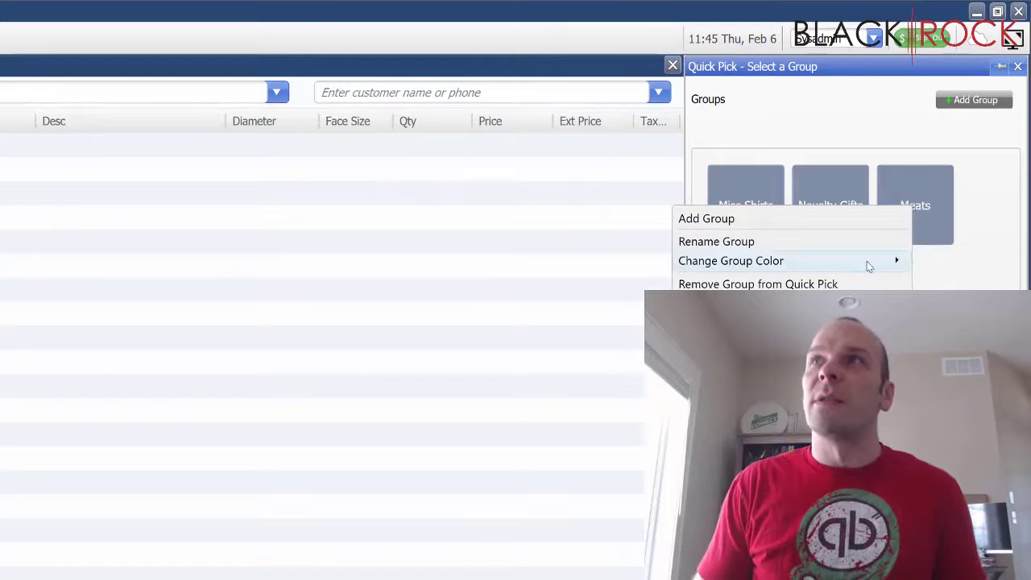
pyautogui.moveTo(868, 266)
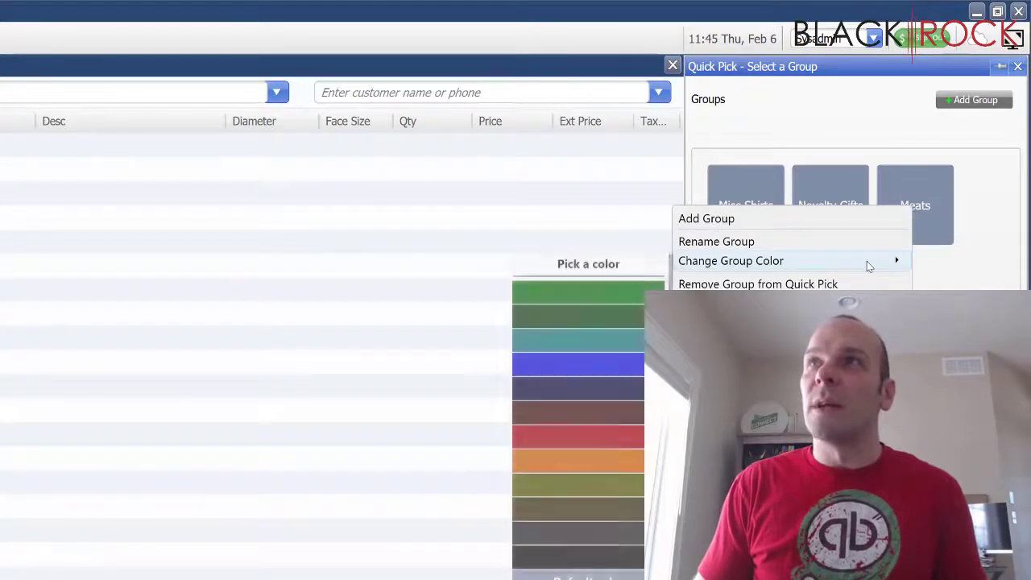
pyautogui.click(621, 436)
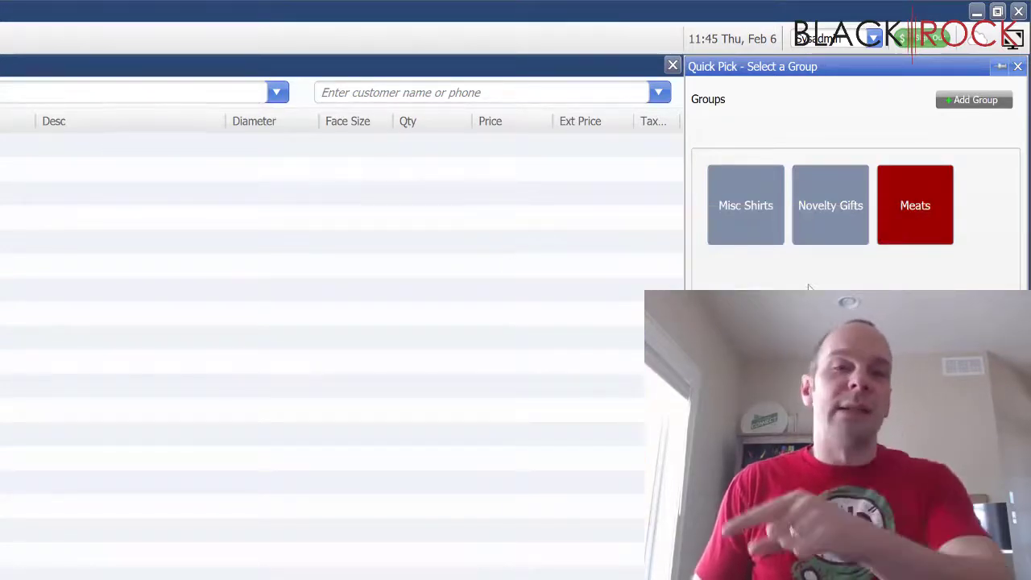
pyautogui.rightClick(828, 238)
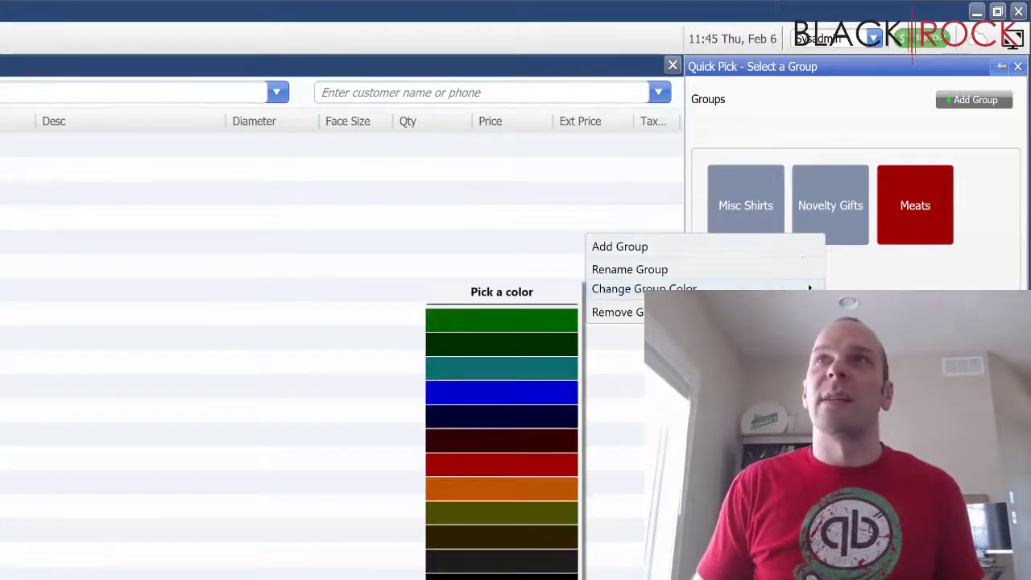
pyautogui.click(546, 315)
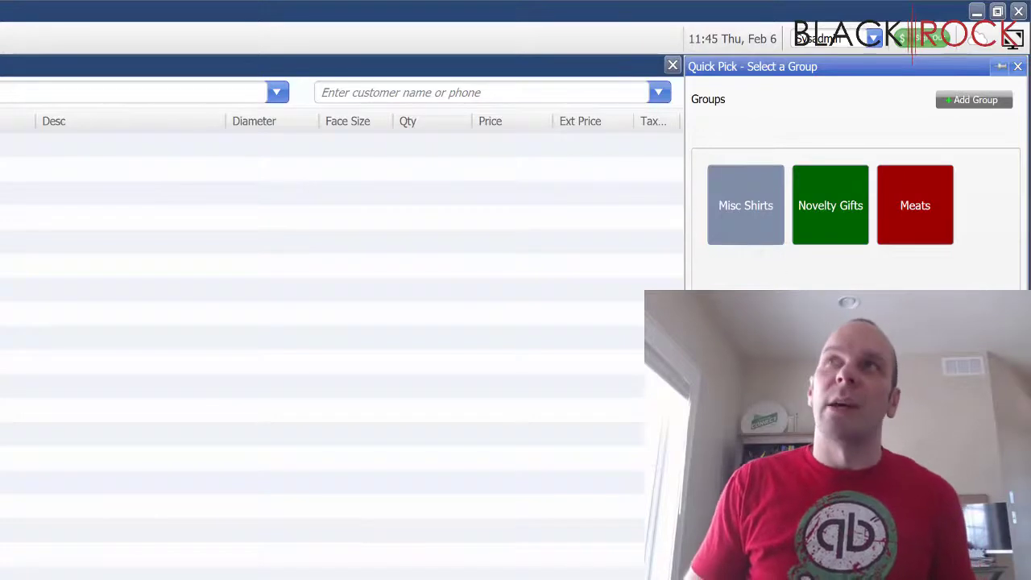
# - Add Info Security Shirt, Pen Tester Shirt and I'm the Best Shirt to Misc Shirts
pyautogui.click(750, 207)
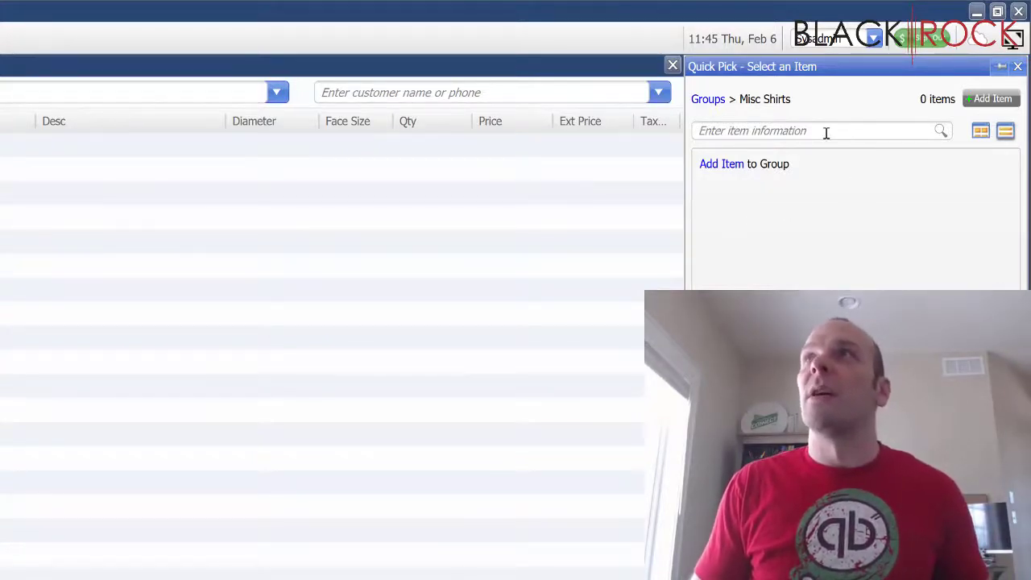
pyautogui.click(992, 98)
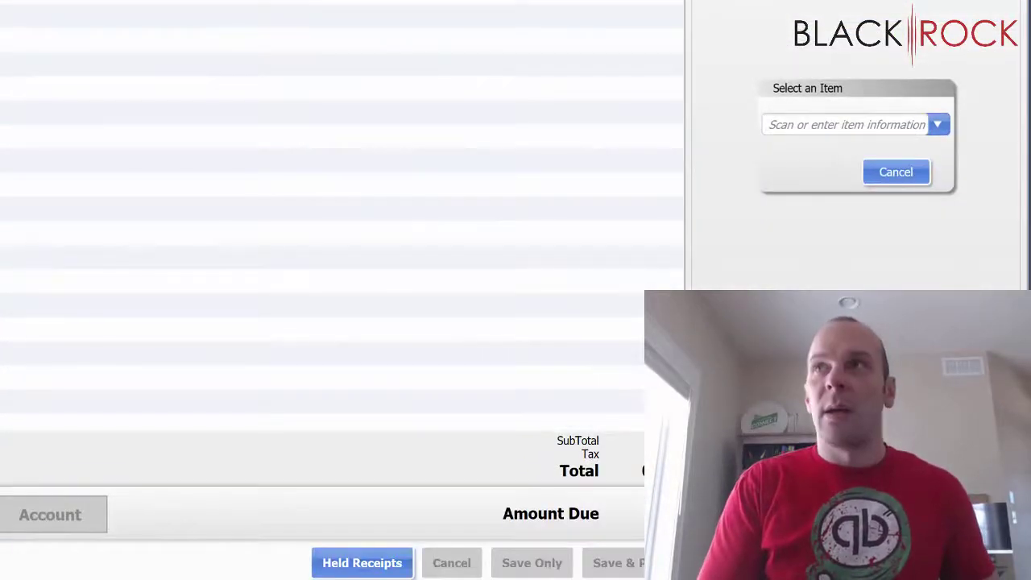
pyautogui.write('shirt')
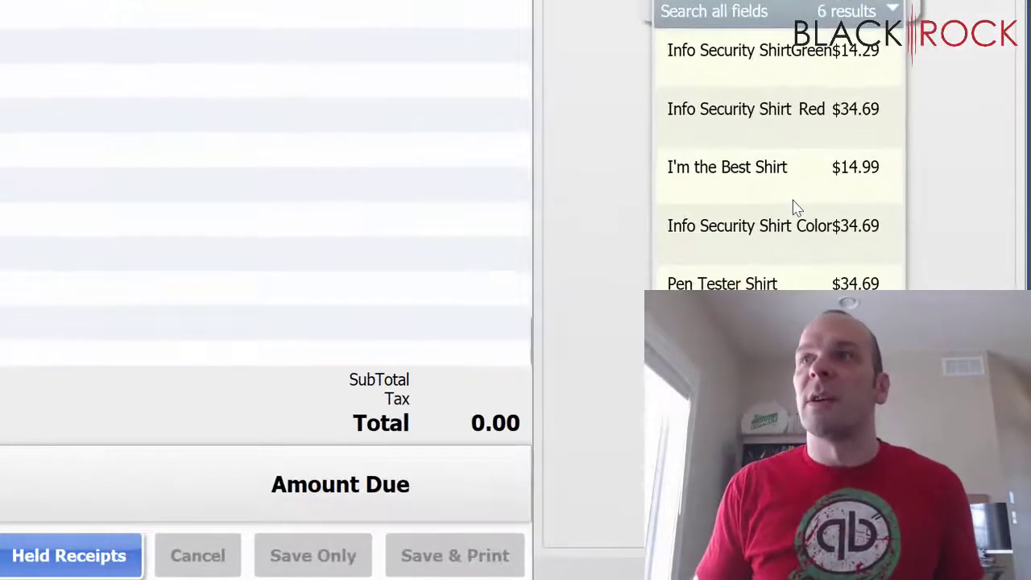
pyautogui.click(741, 235)
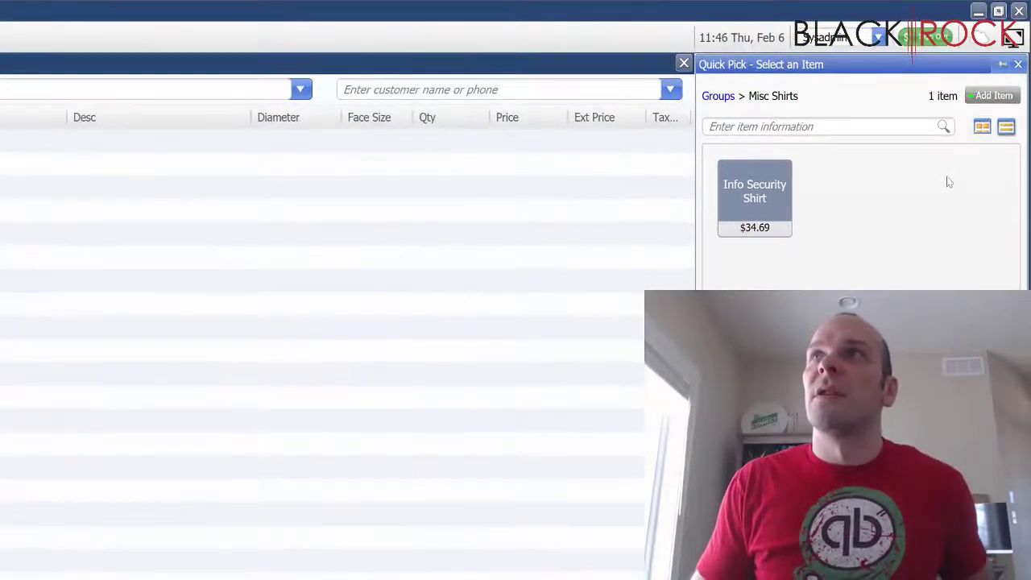
pyautogui.write('shirts')
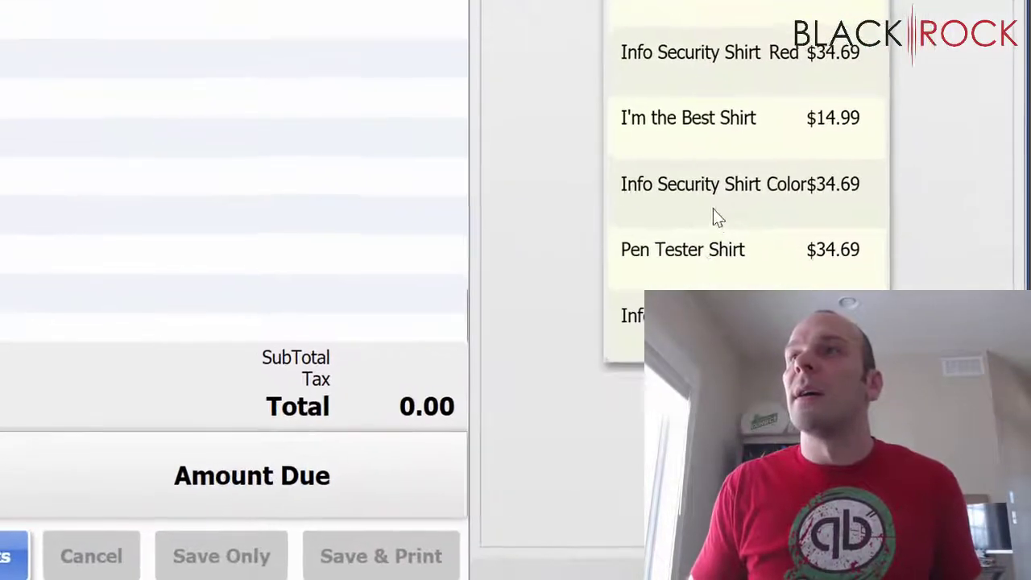
pyautogui.click(700, 272)
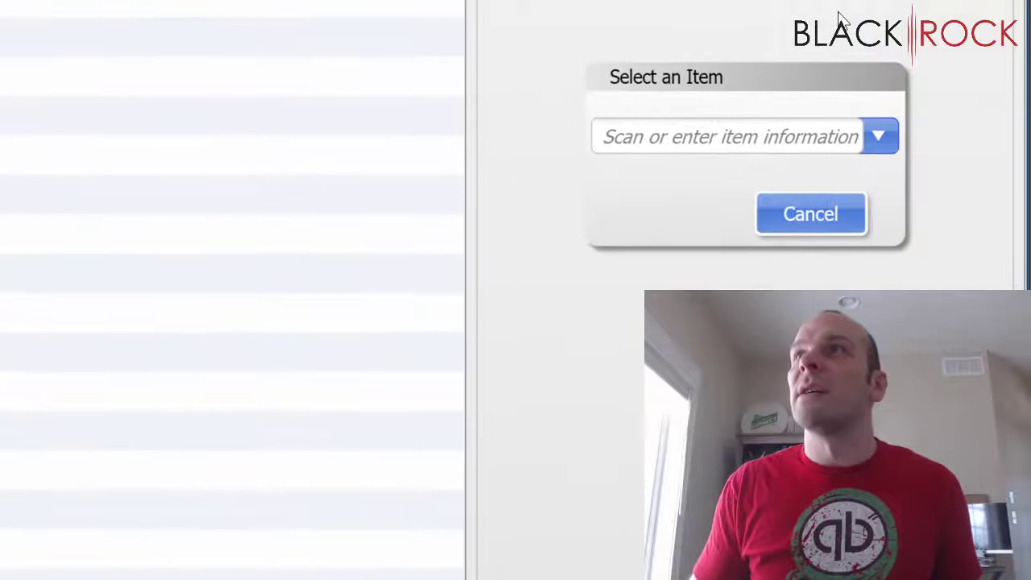
pyautogui.write('shirt')
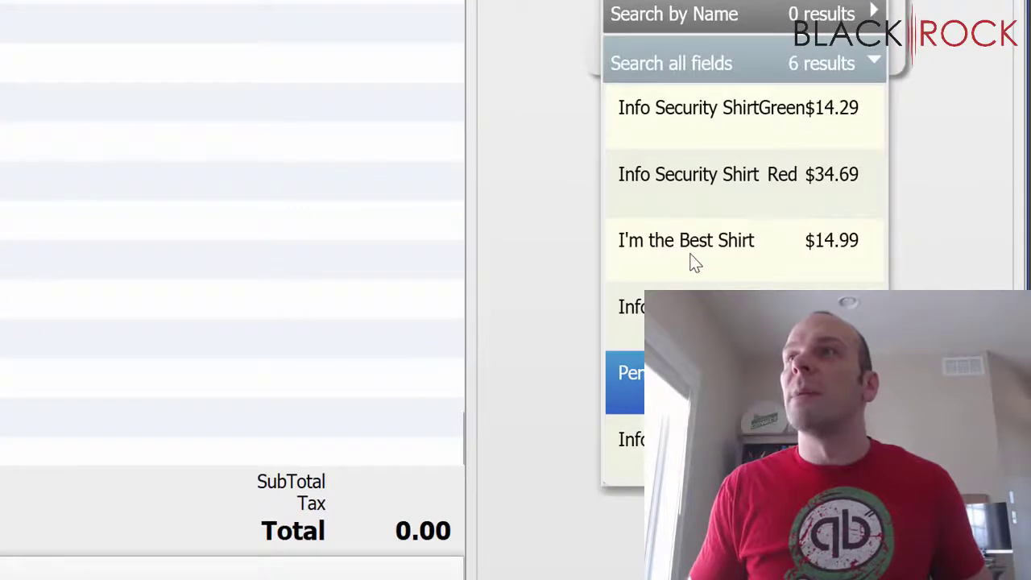
pyautogui.click(692, 261)
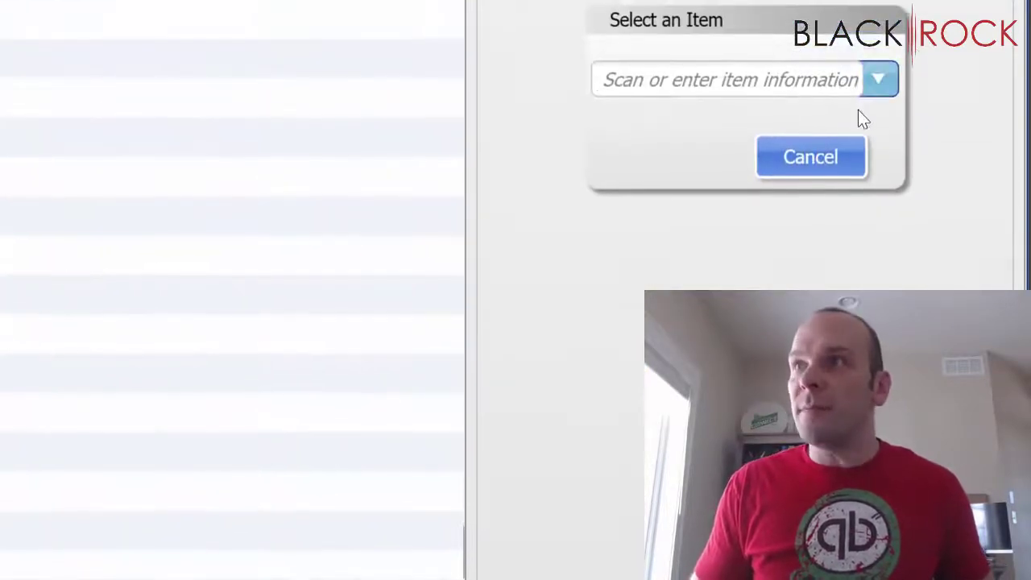
pyautogui.click(822, 157)
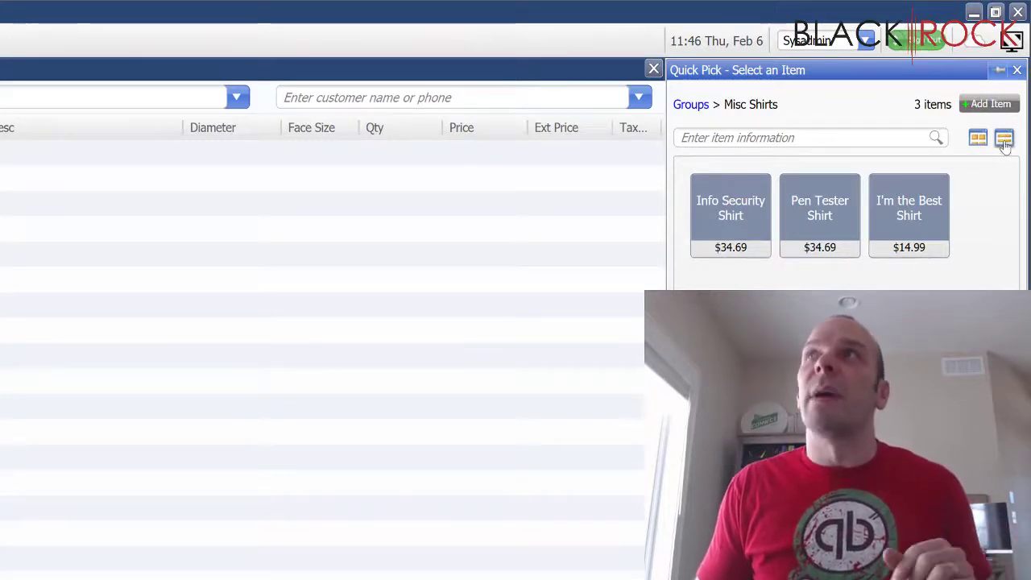
pyautogui.click(1004, 141)
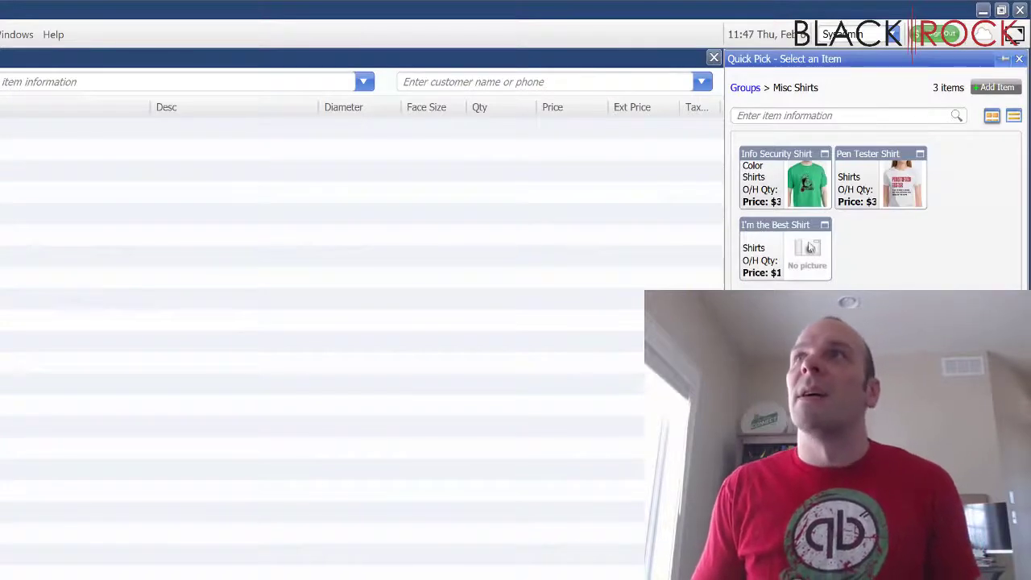
pyautogui.click(994, 118)
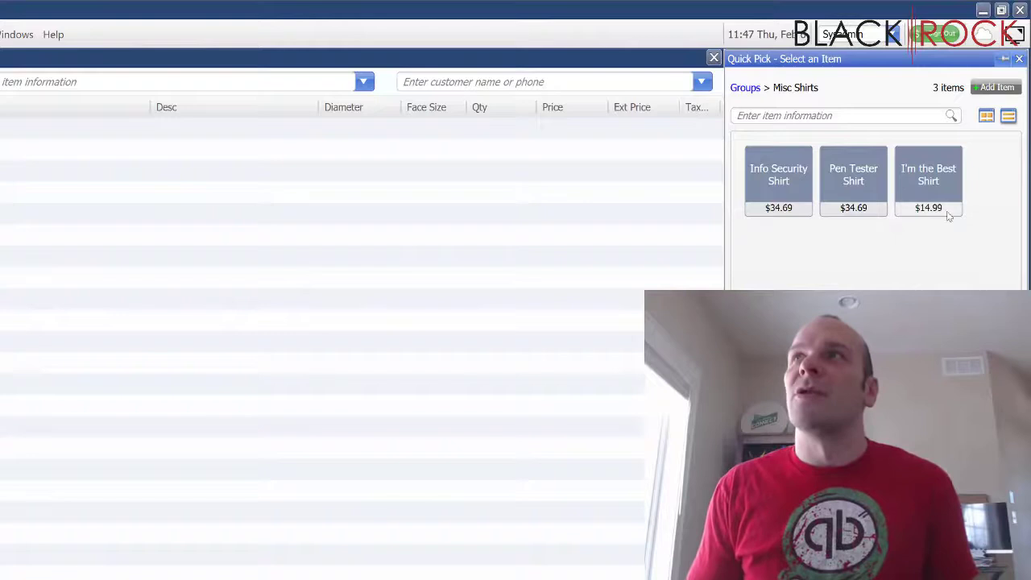
pyautogui.click(1012, 118)
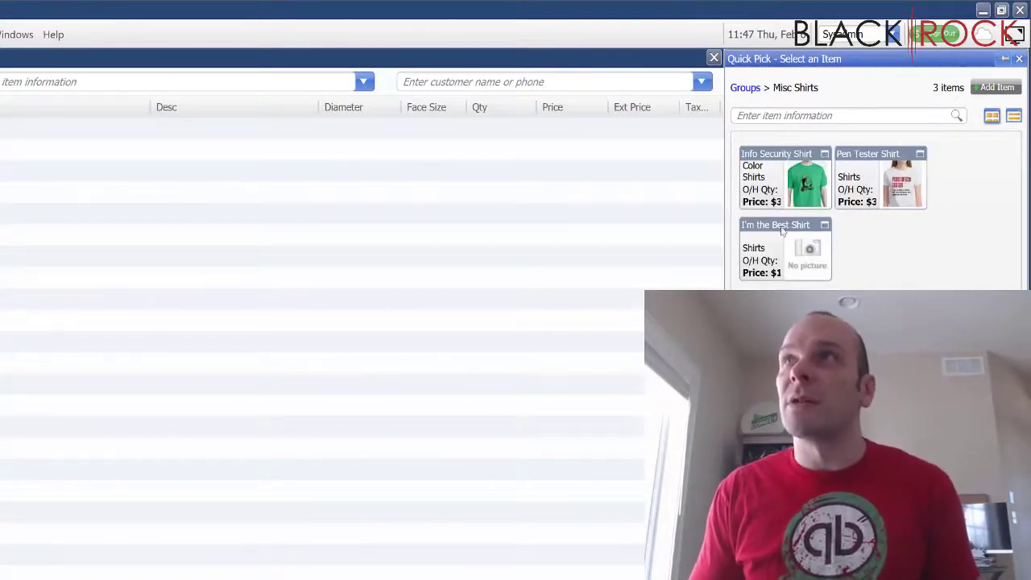
pyautogui.click(993, 118)
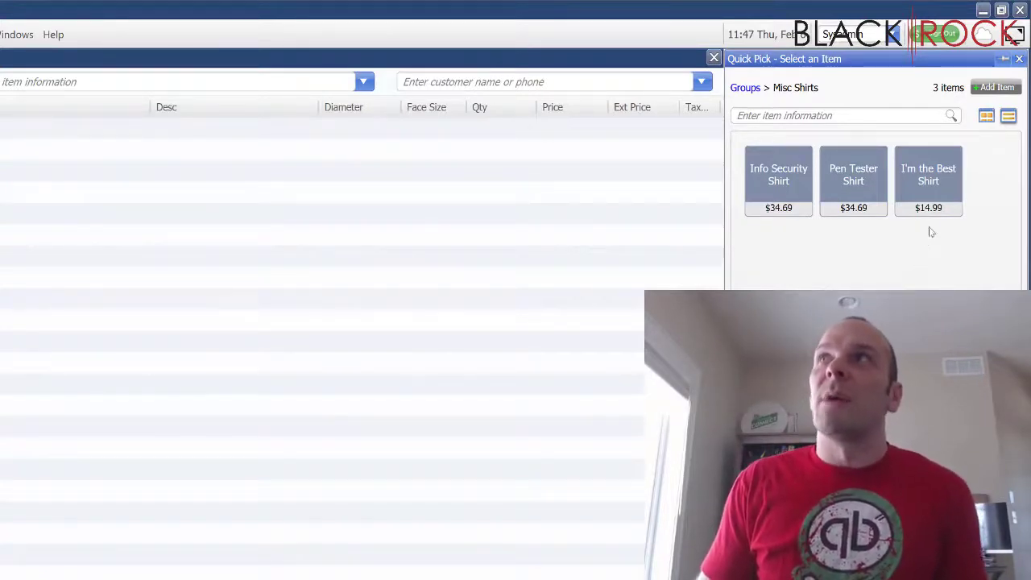
# - Unpin the Quick Pick pane, go to the Item List, and select Charm Necklace
pyautogui.click(1006, 63)
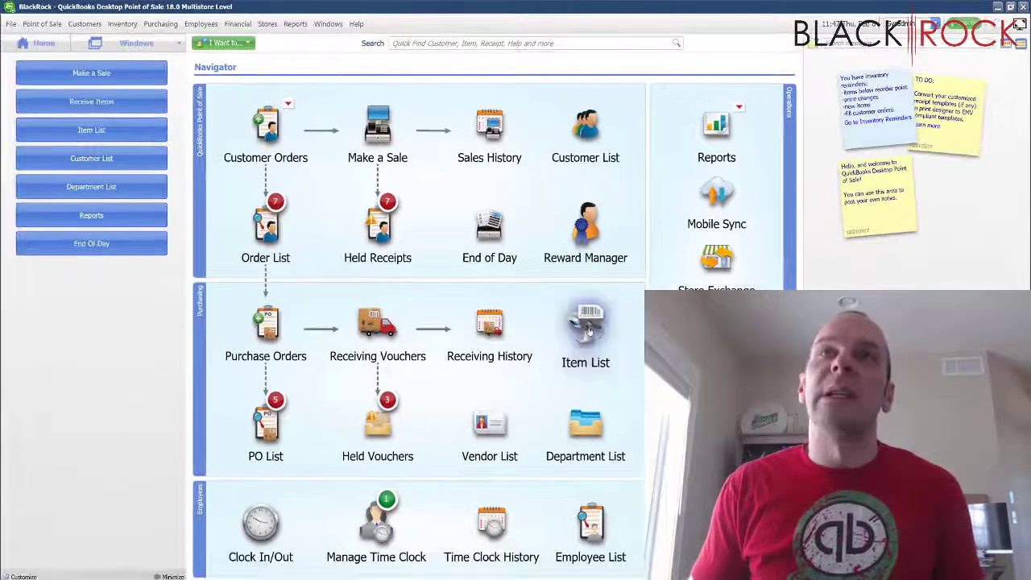
pyautogui.click(589, 331)
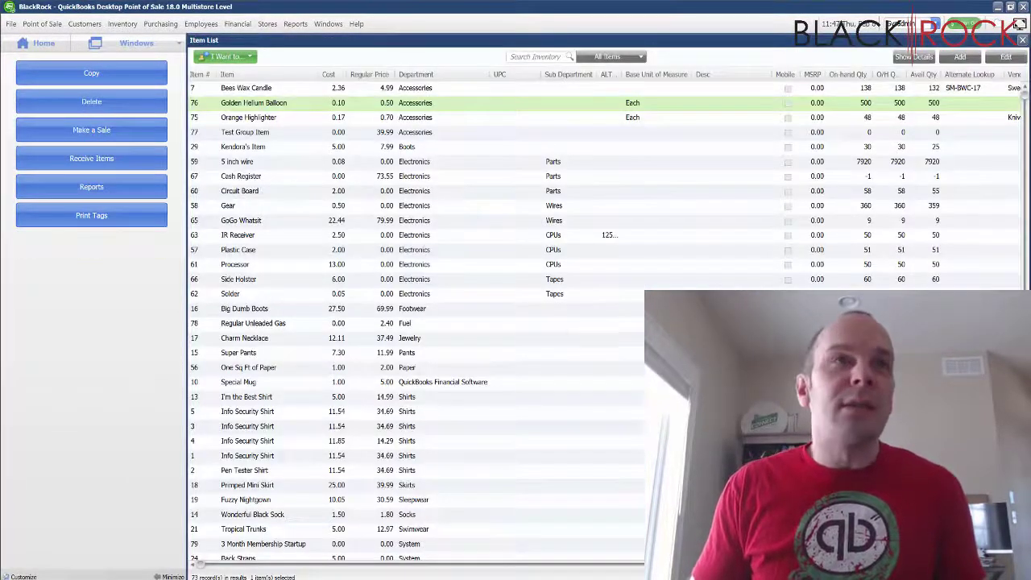
pyautogui.scroll(-8, 415, 339)
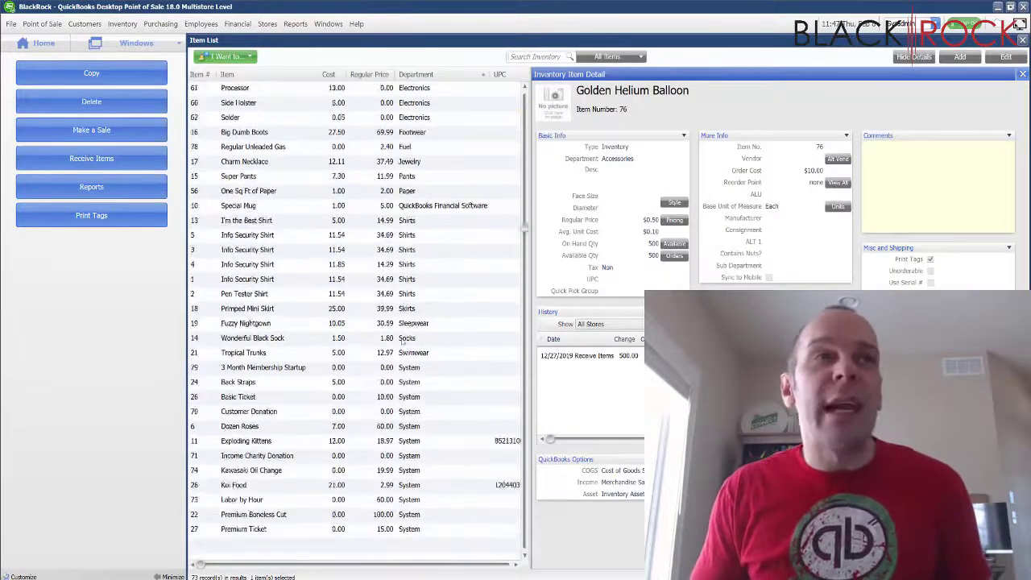
pyautogui.scroll(-6, 401, 342)
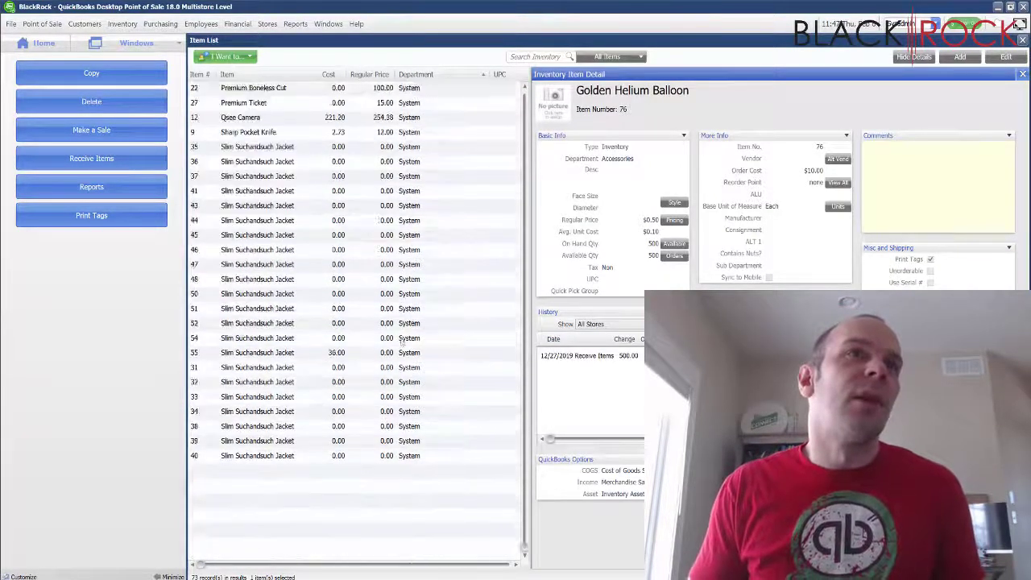
pyautogui.scroll(11, 401, 342)
pyautogui.scroll(3, 401, 341)
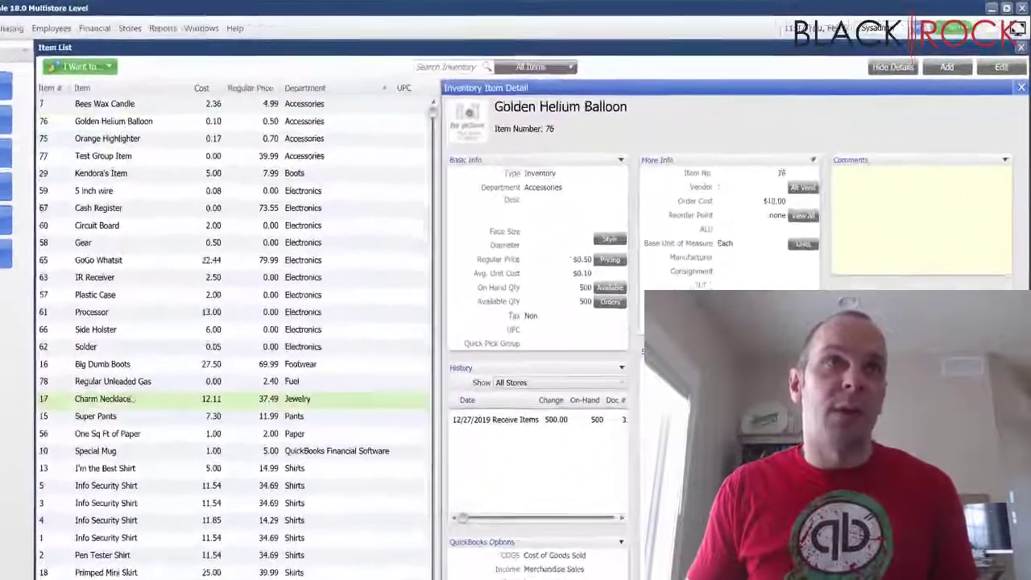
pyautogui.click(258, 342)
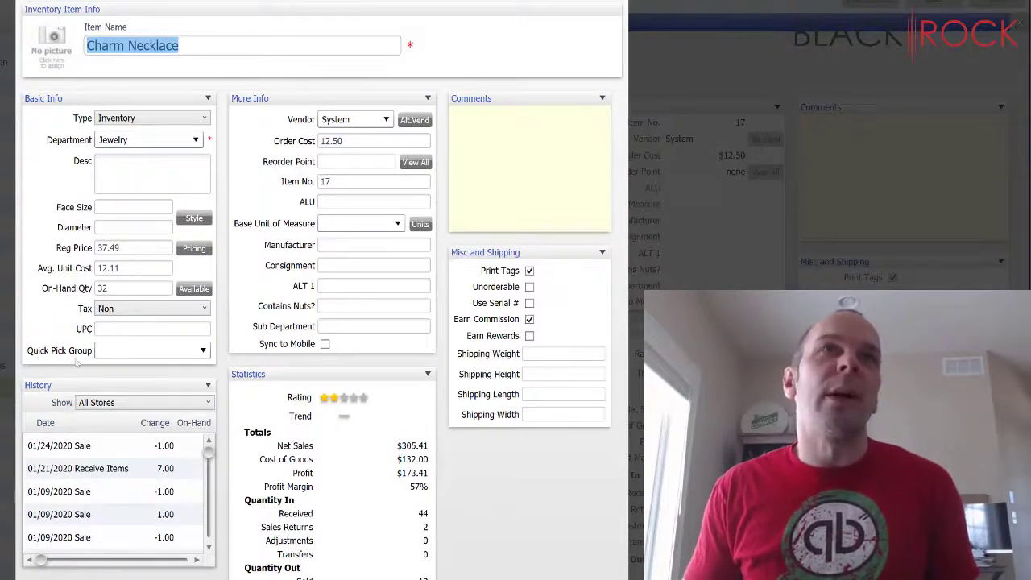
# - Set Charm Necklace's Quick Pick Group to Novelty Gifts and save it
pyautogui.click(203, 351)
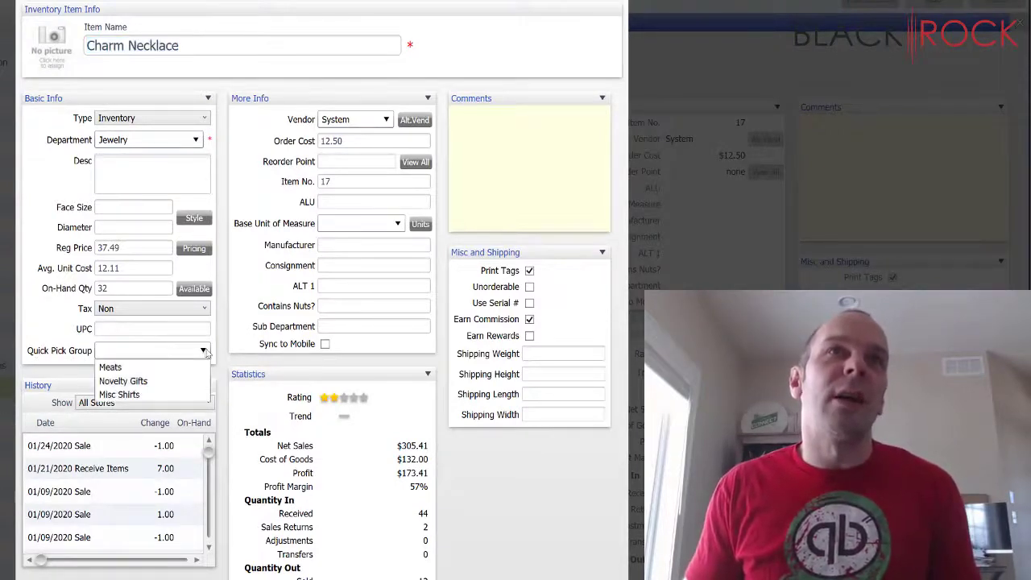
pyautogui.click(176, 386)
pyautogui.scroll(-3, 323, 362)
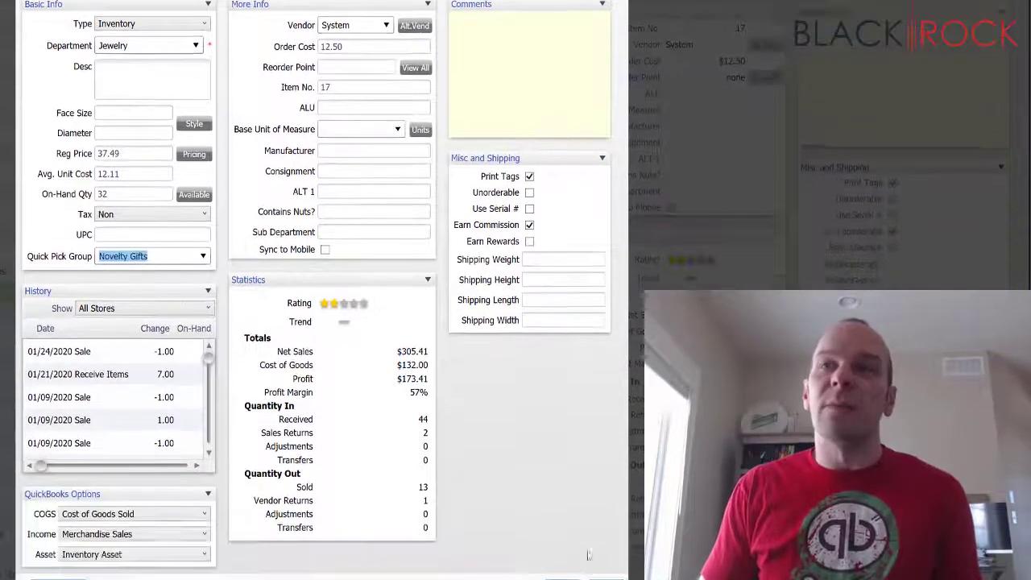
pyautogui.click(562, 556)
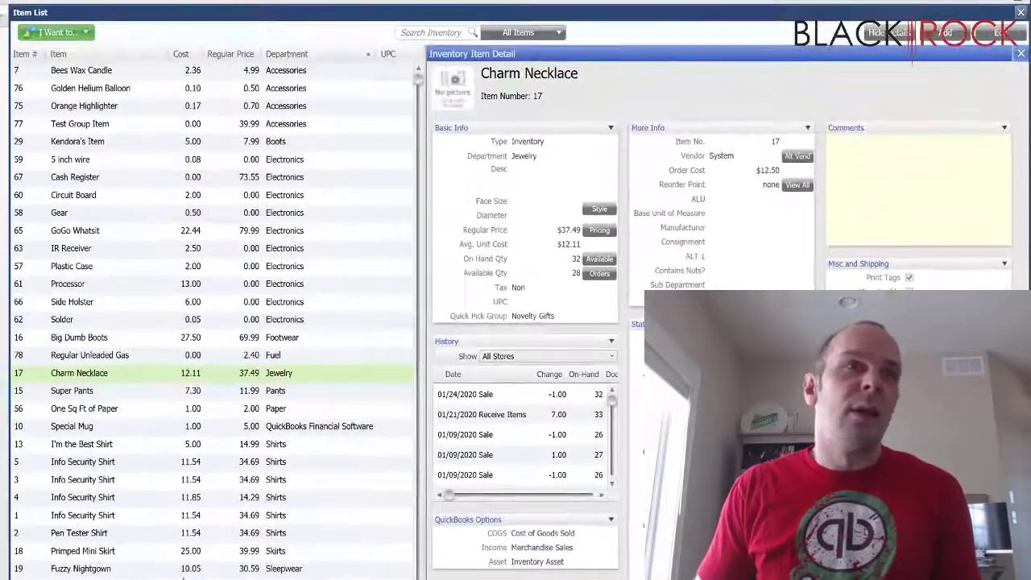
pyautogui.scroll(-8, 183, 564)
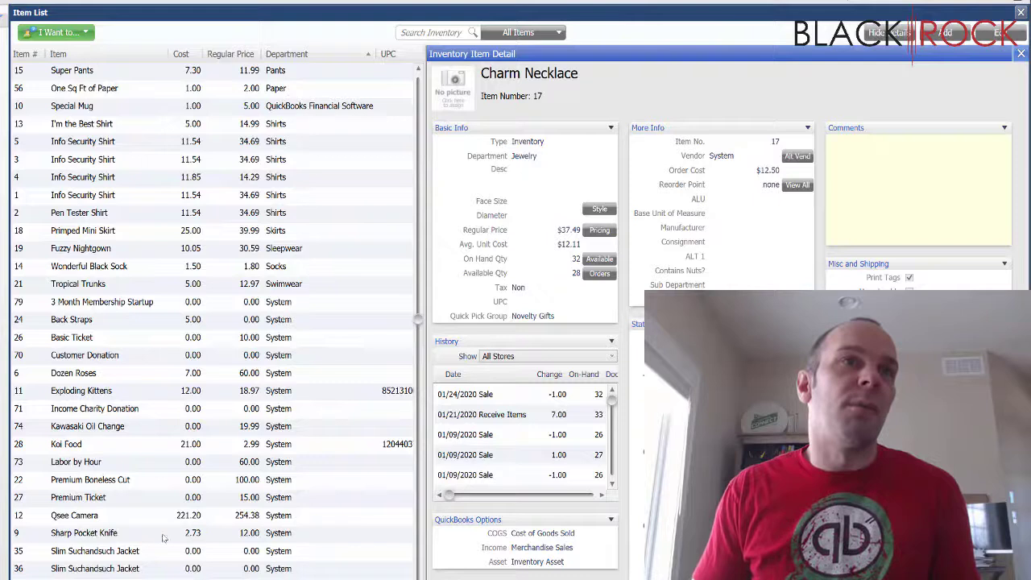
# - Edit Sharp Pocket Knife, set its Quick Pick Group to Novelty Gifts, and save
pyautogui.click(121, 533)
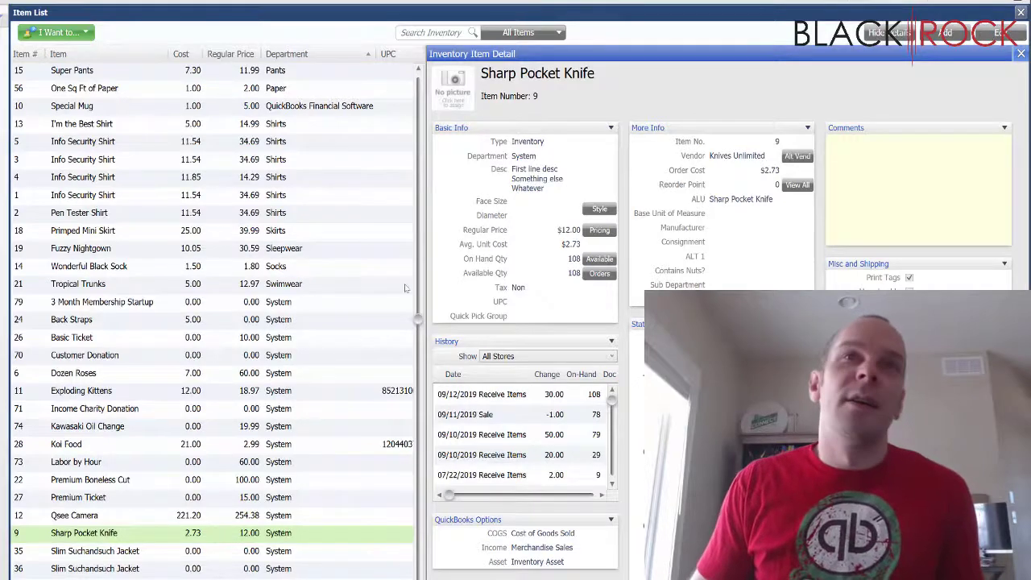
pyautogui.hotkey('ctrl', 'e')
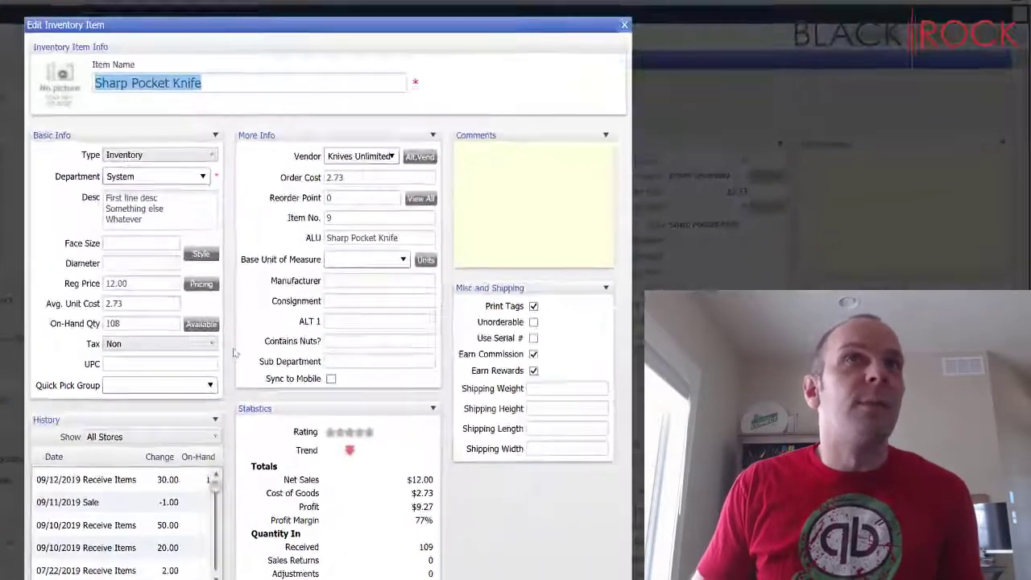
pyautogui.click(197, 391)
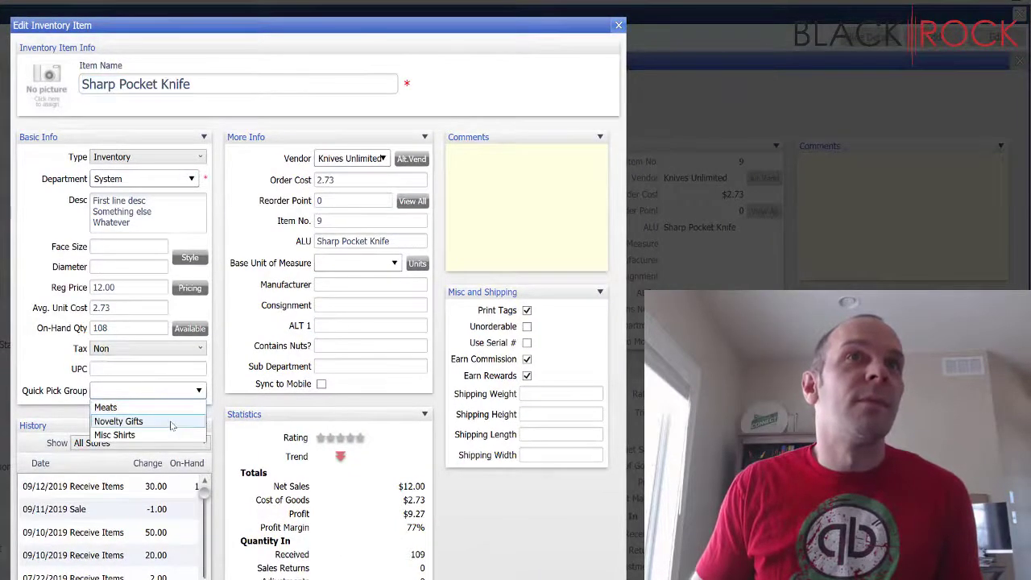
pyautogui.click(171, 425)
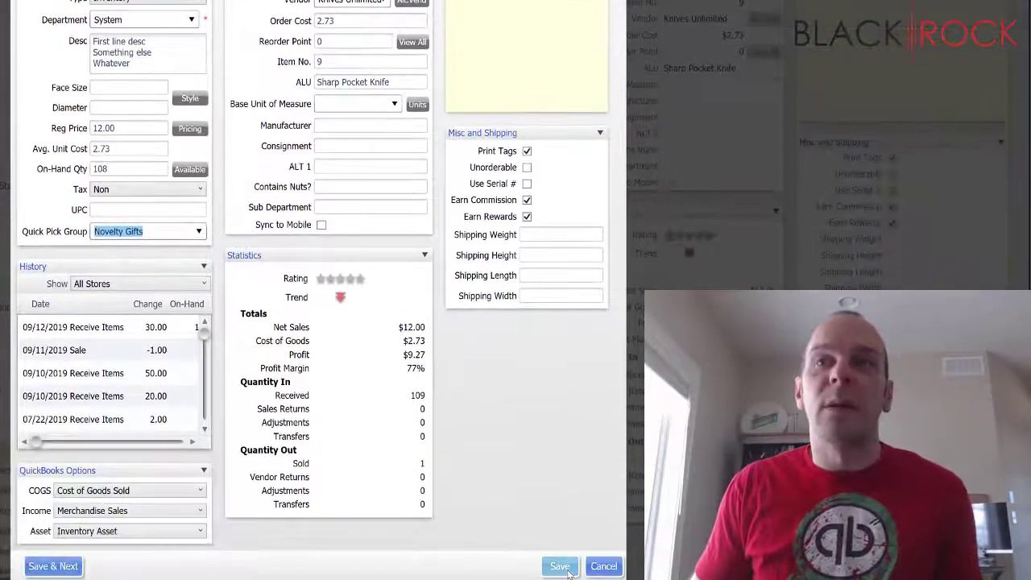
pyautogui.click(560, 566)
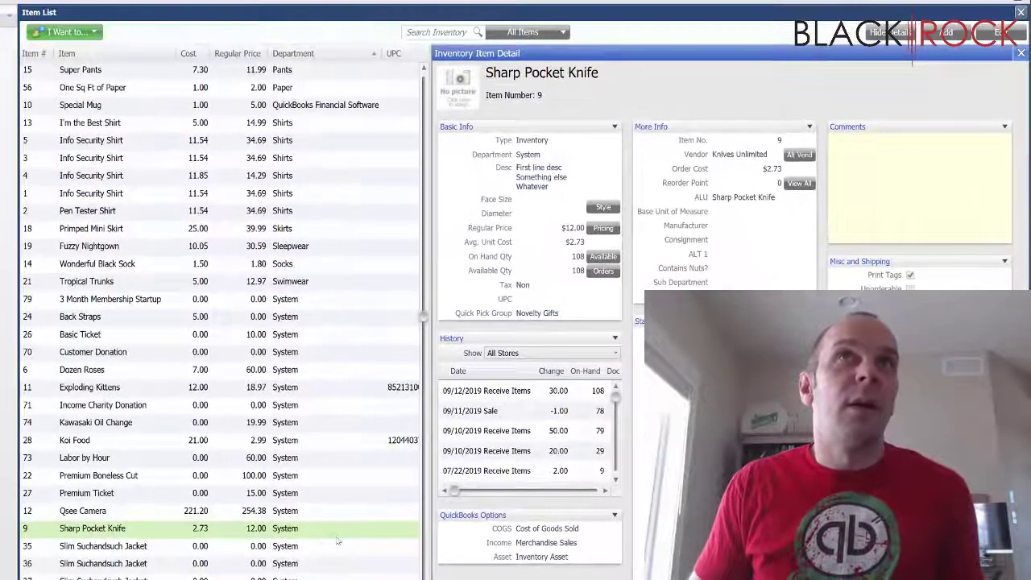
# - Edit Summer Sausage Log, set its Quick Pick Group to Meats, and save
pyautogui.scroll(-1, 337, 541)
pyautogui.scroll(-7, 337, 542)
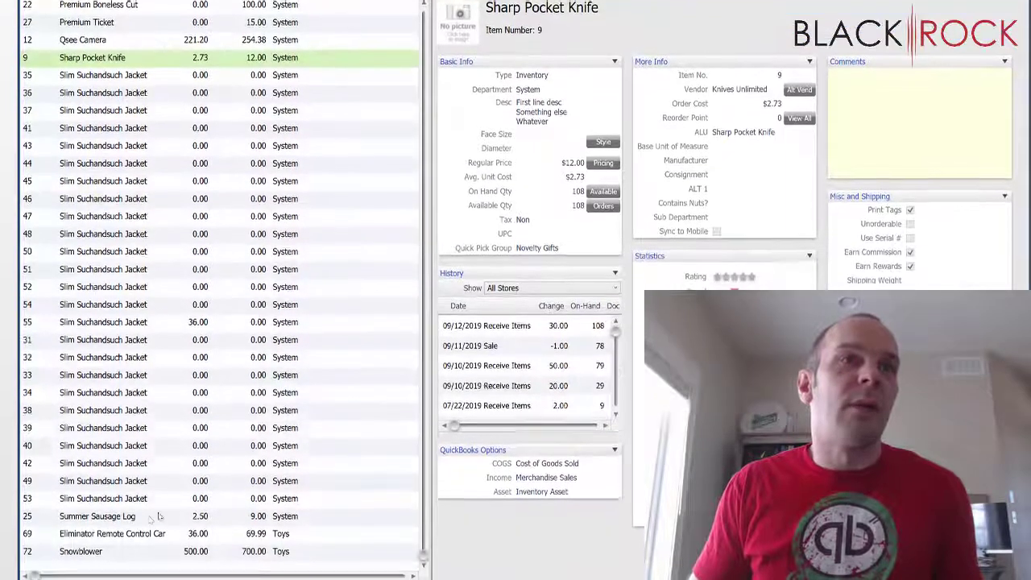
pyautogui.click(157, 517)
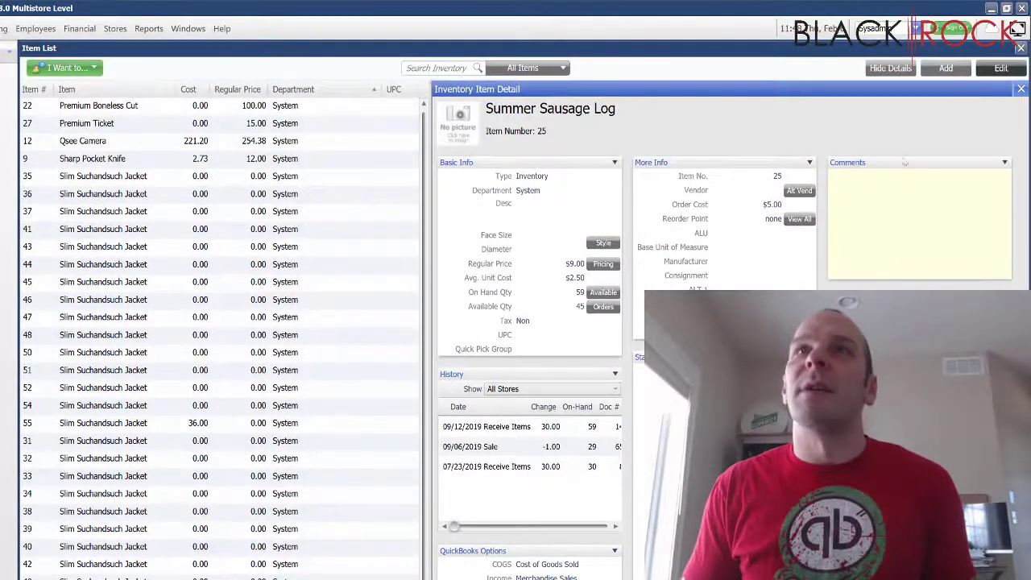
pyautogui.click(1001, 68)
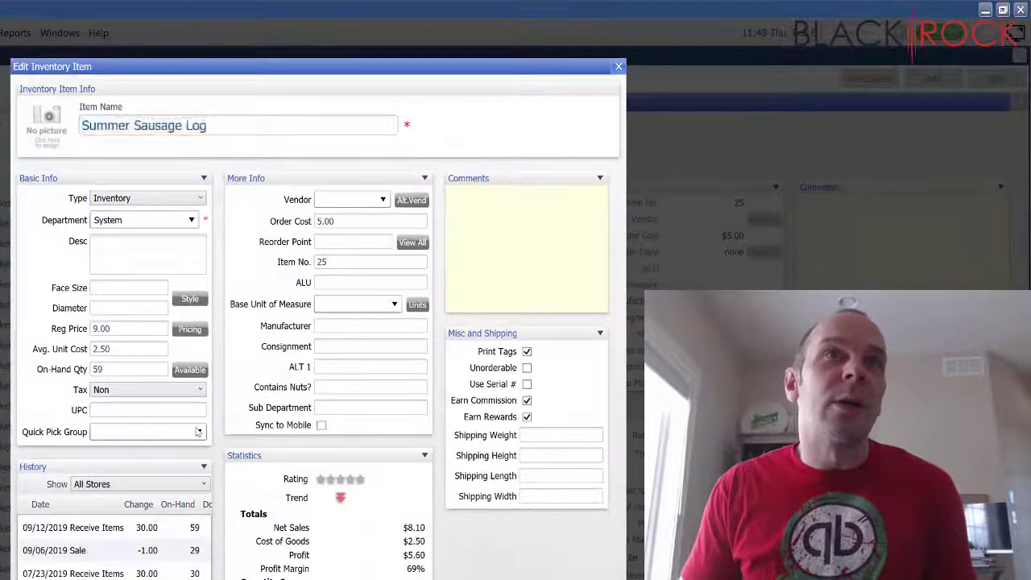
pyautogui.click(200, 430)
pyautogui.click(107, 446)
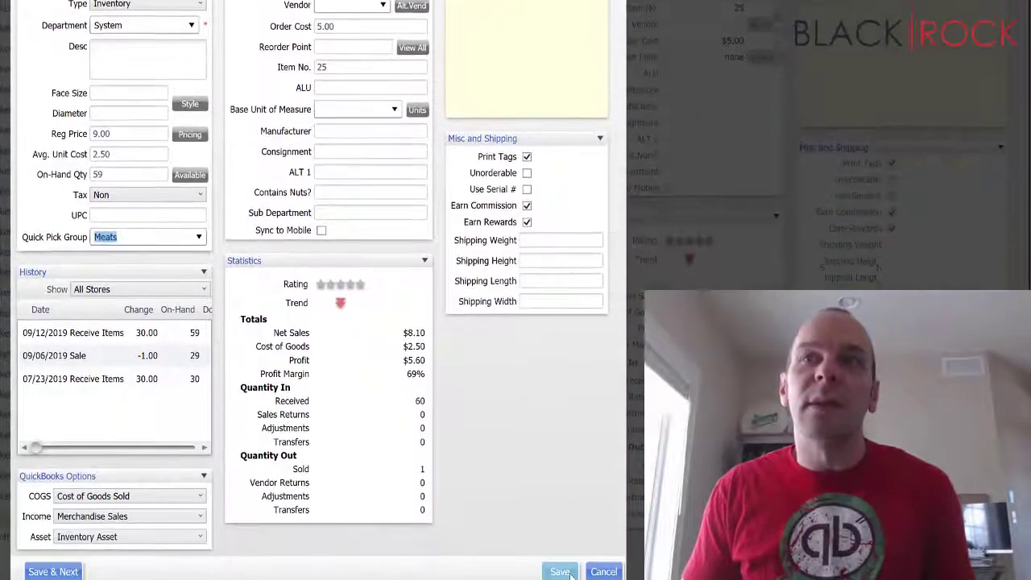
pyautogui.click(557, 562)
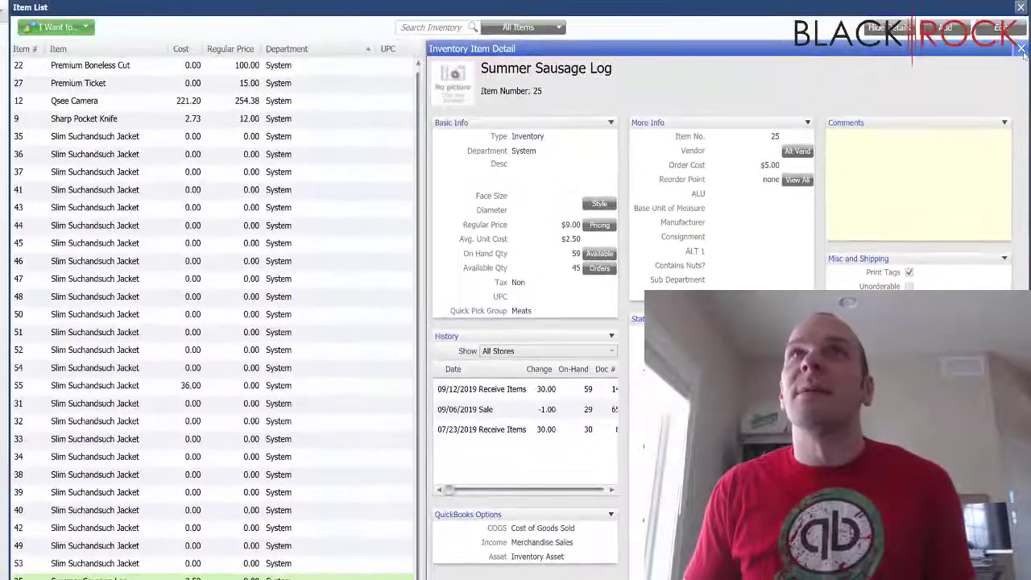
# - Hide the item detail panel and view the column checklist without making changes
pyautogui.click(887, 9)
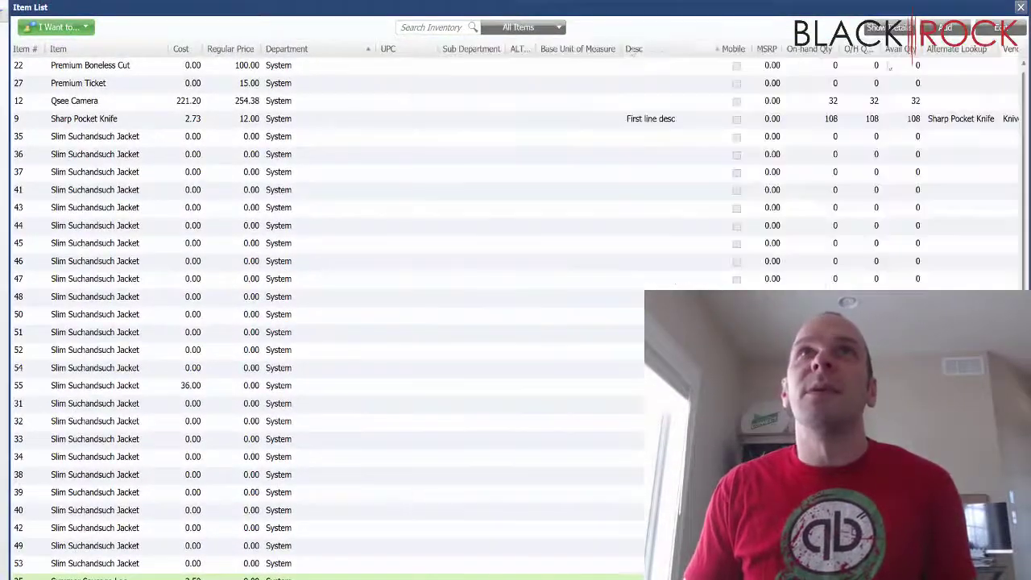
pyautogui.rightClick(390, 54)
pyautogui.click(376, 64)
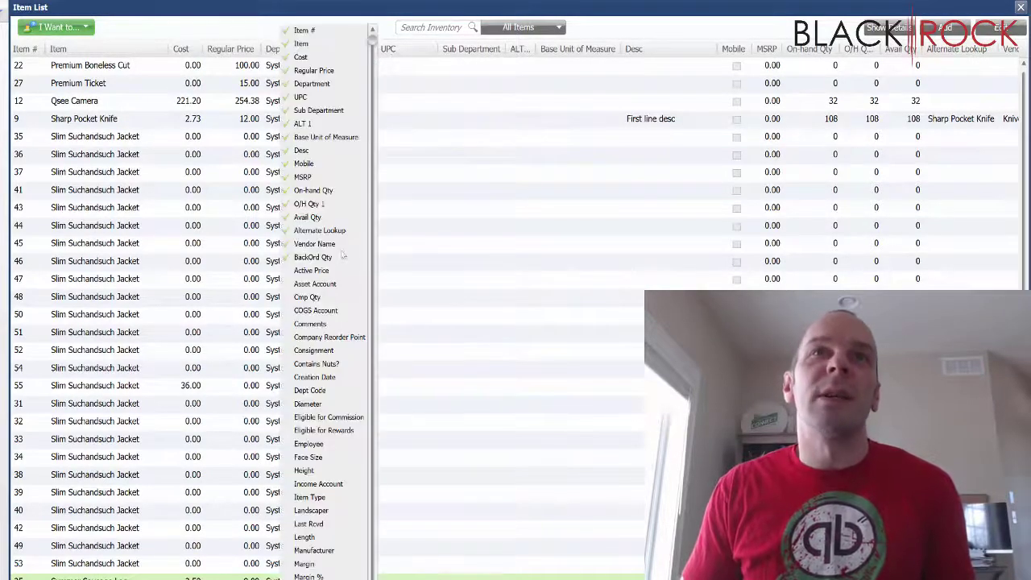
pyautogui.scroll(-4, 333, 506)
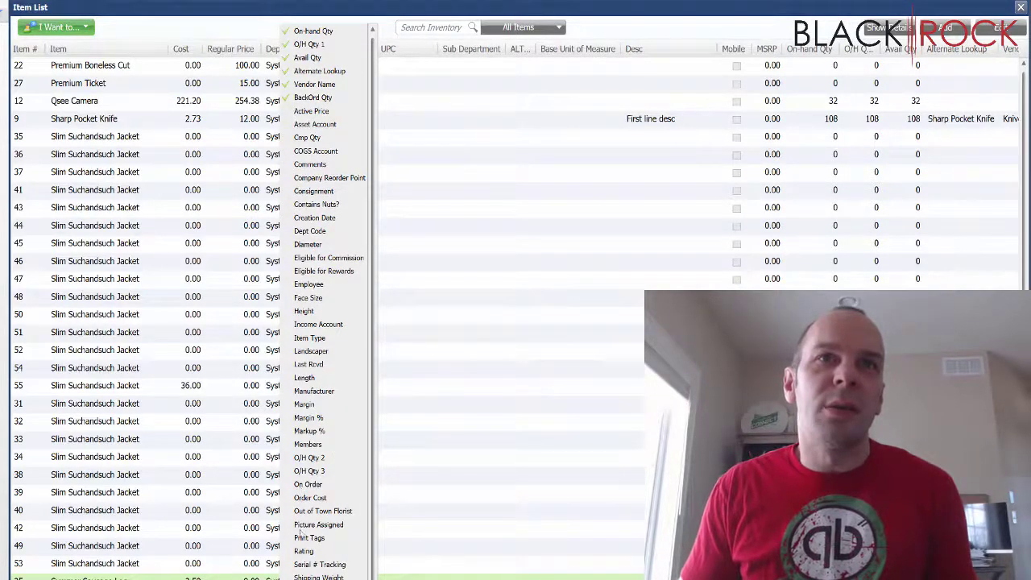
pyautogui.click(462, 483)
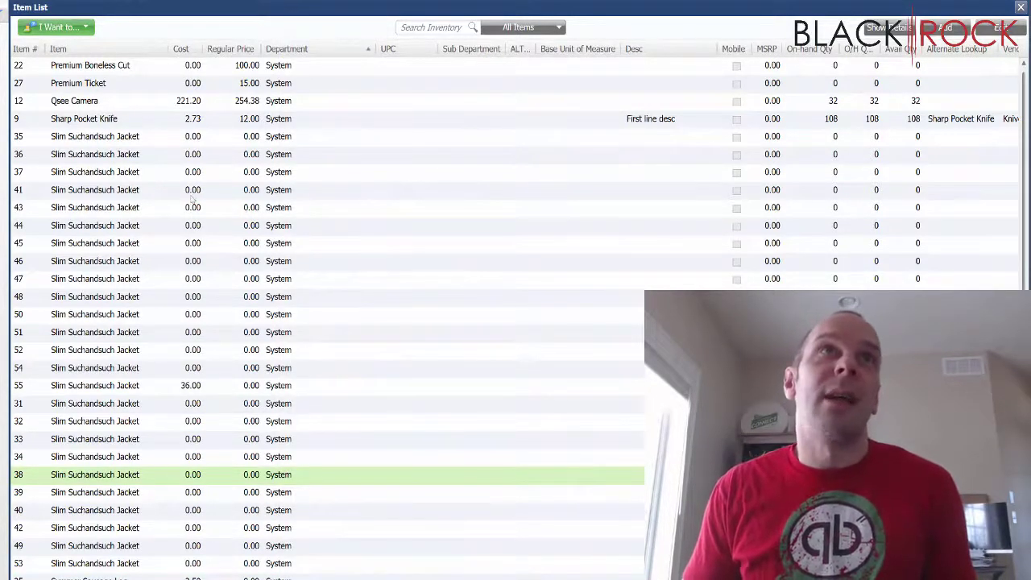
# - Set Premium Boneless Cut's Quick Pick Group to Meats and save it
pyautogui.click(107, 64)
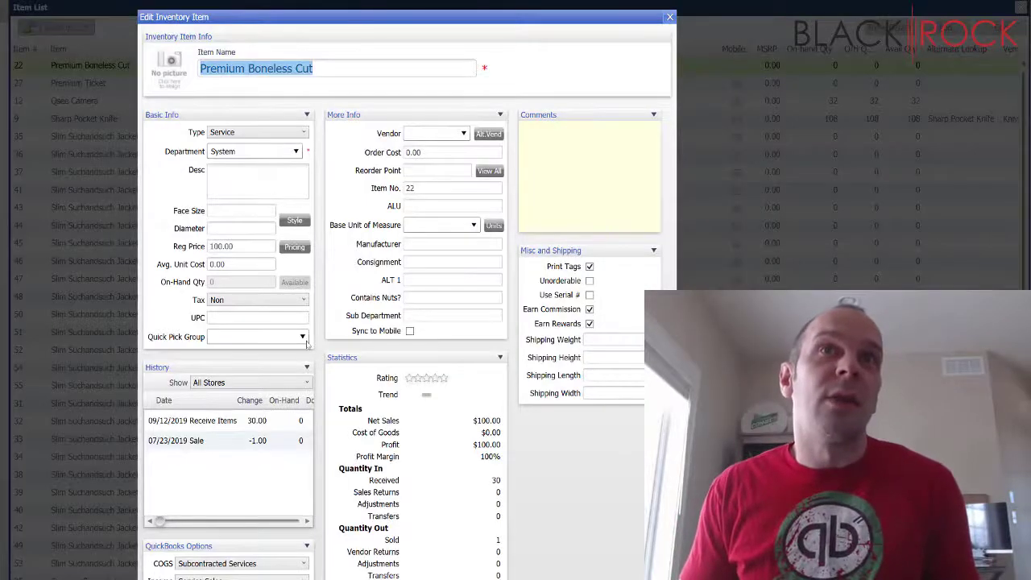
pyautogui.click(306, 342)
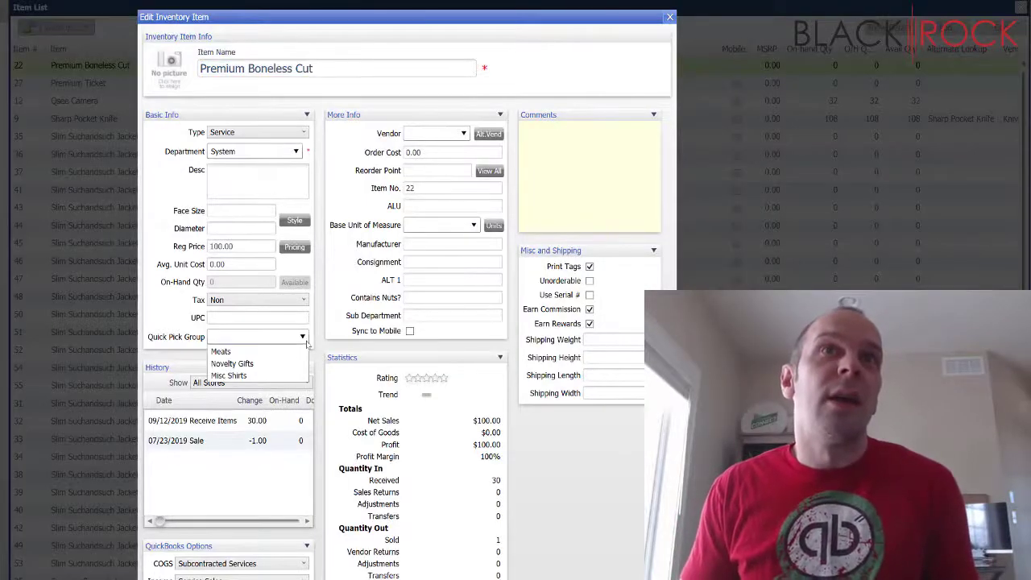
pyautogui.click(221, 352)
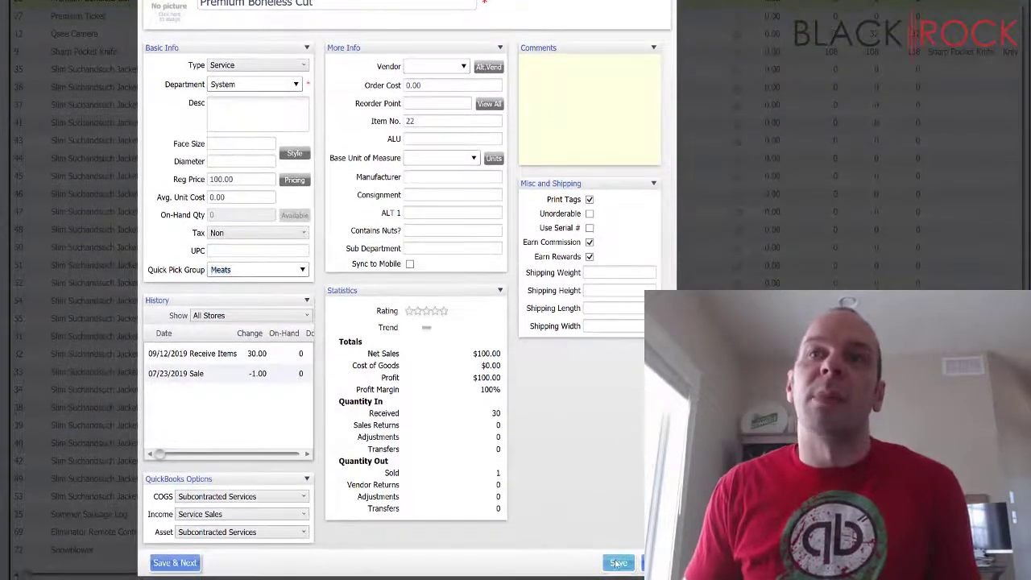
pyautogui.click(618, 563)
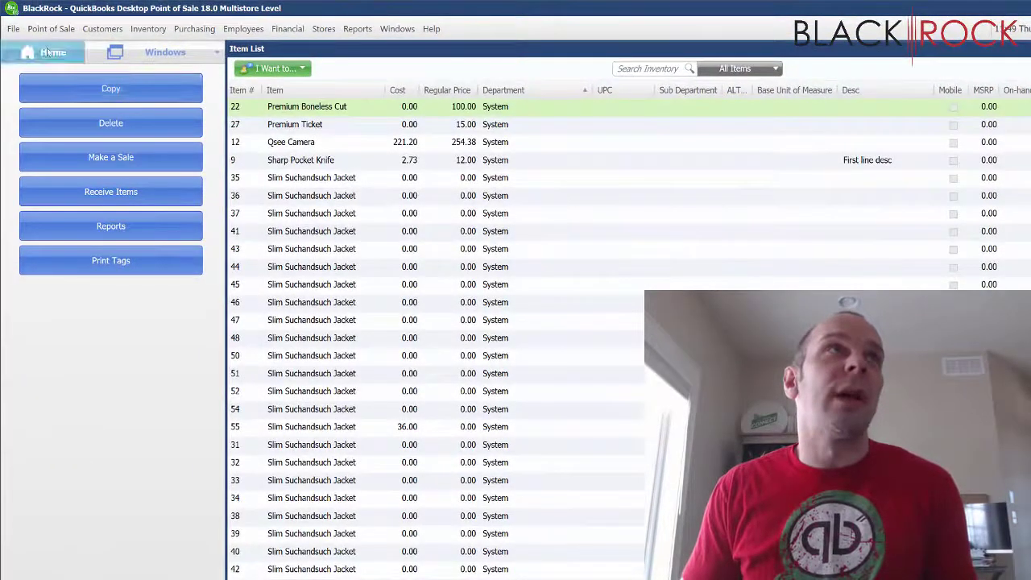
# - Start a new sales receipt from Home and add Premium Boneless Cut from the Meats Quick Pick
pyautogui.click(50, 52)
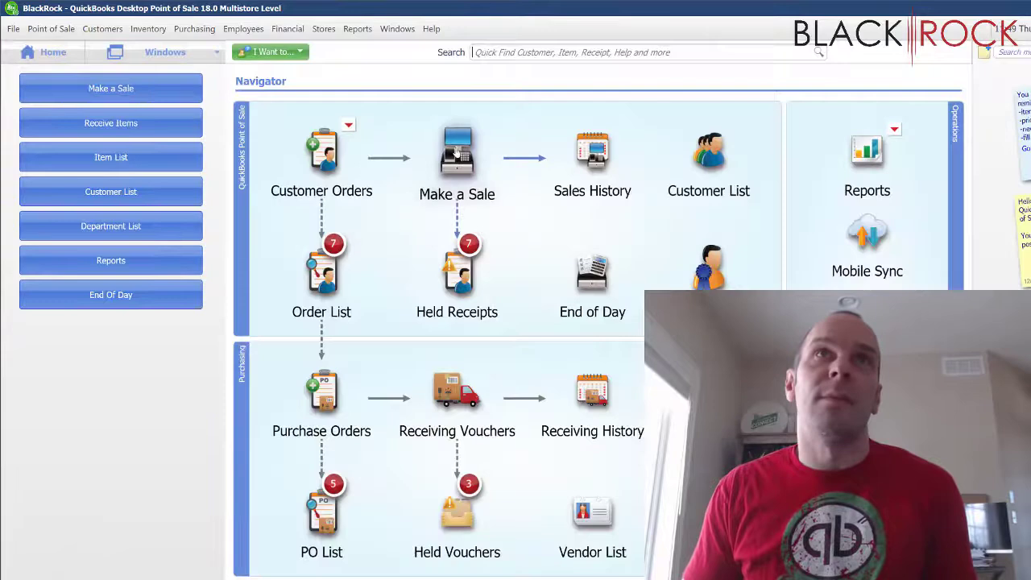
pyautogui.click(567, 189)
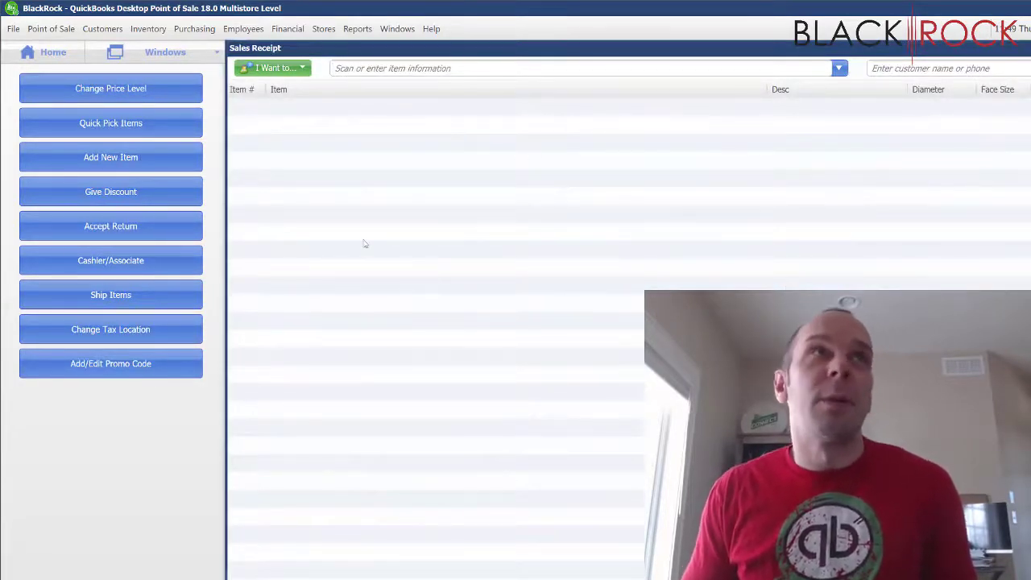
pyautogui.click(110, 123)
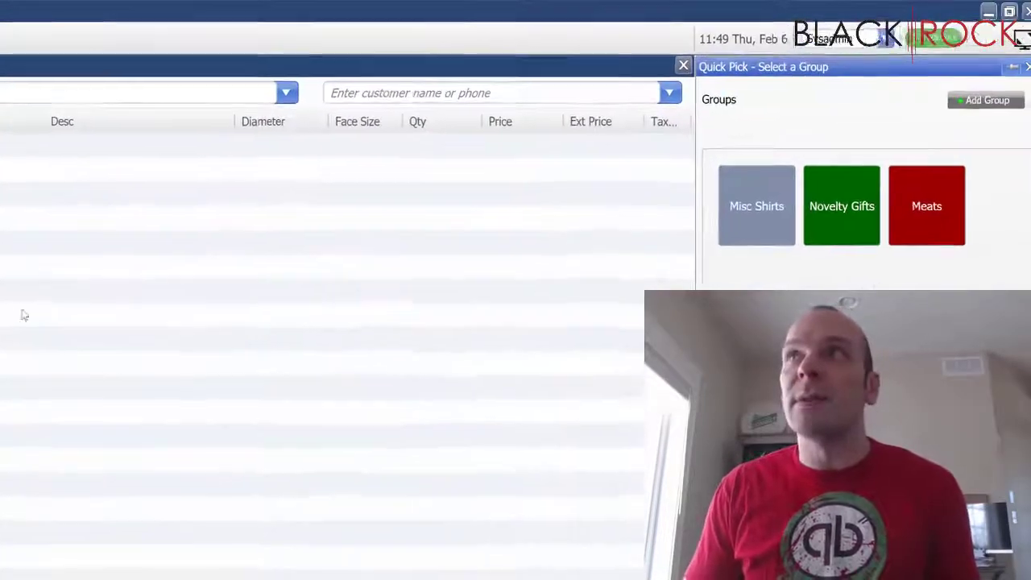
pyautogui.click(927, 218)
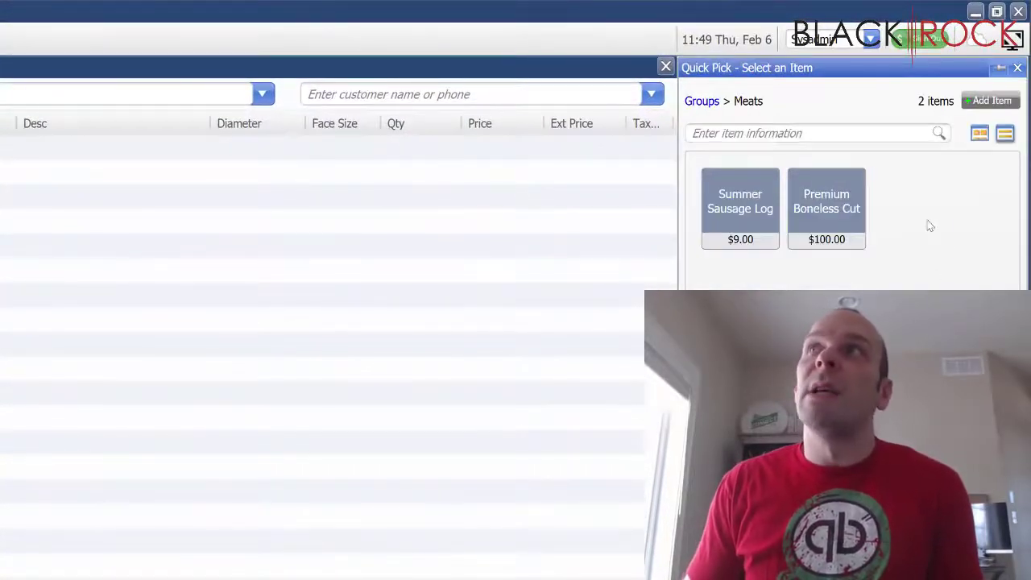
pyautogui.click(839, 213)
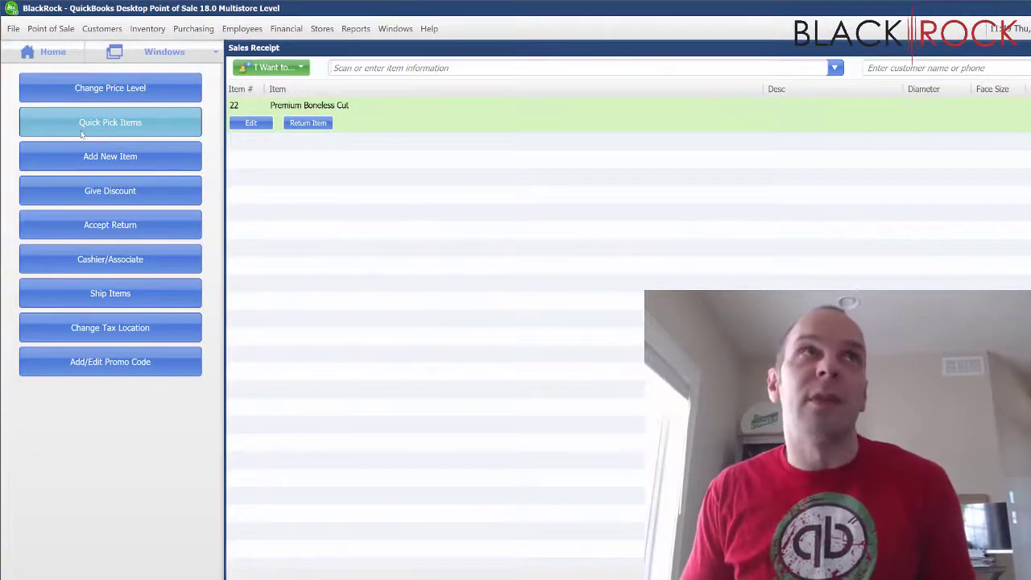
# - Add Info Security Shirt and I'm the Best Shirt from the Misc Shirts Quick Pick
pyautogui.click(66, 125)
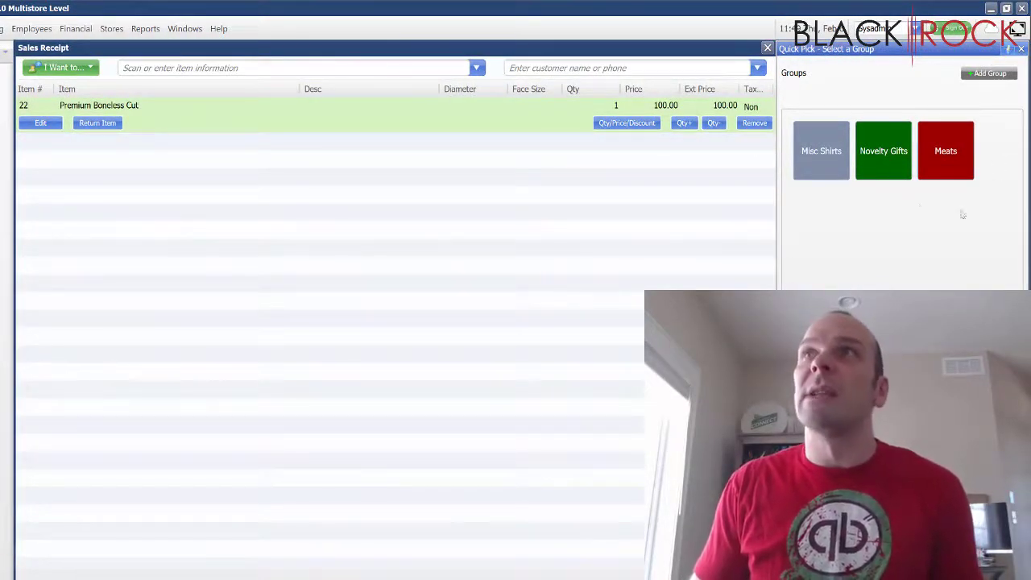
pyautogui.click(833, 169)
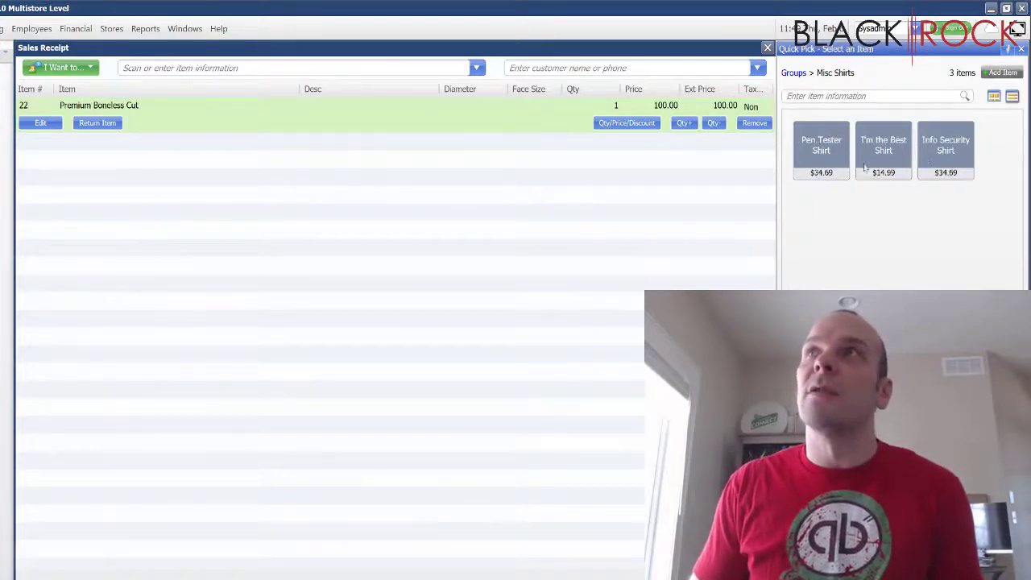
pyautogui.click(947, 155)
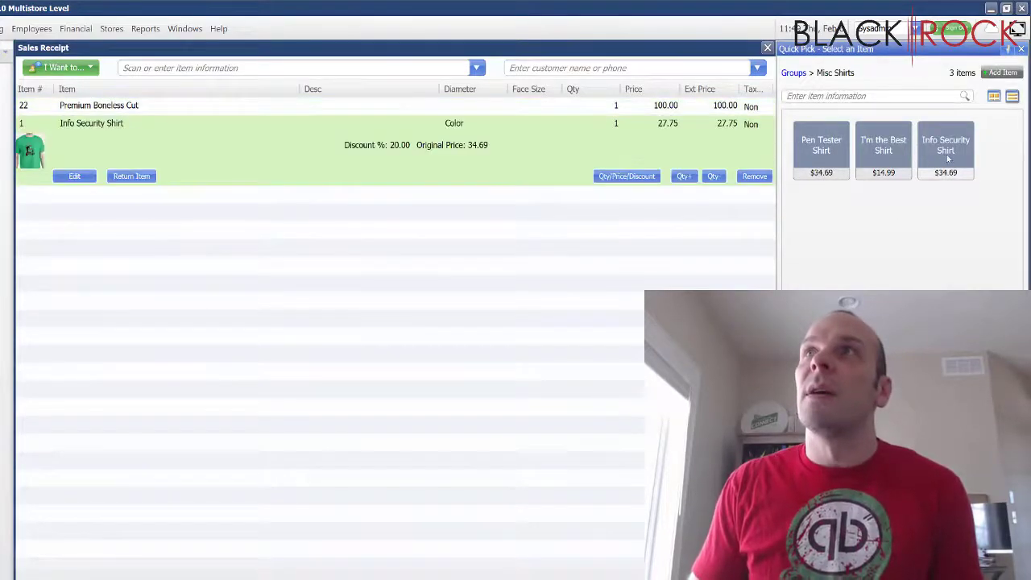
pyautogui.click(887, 154)
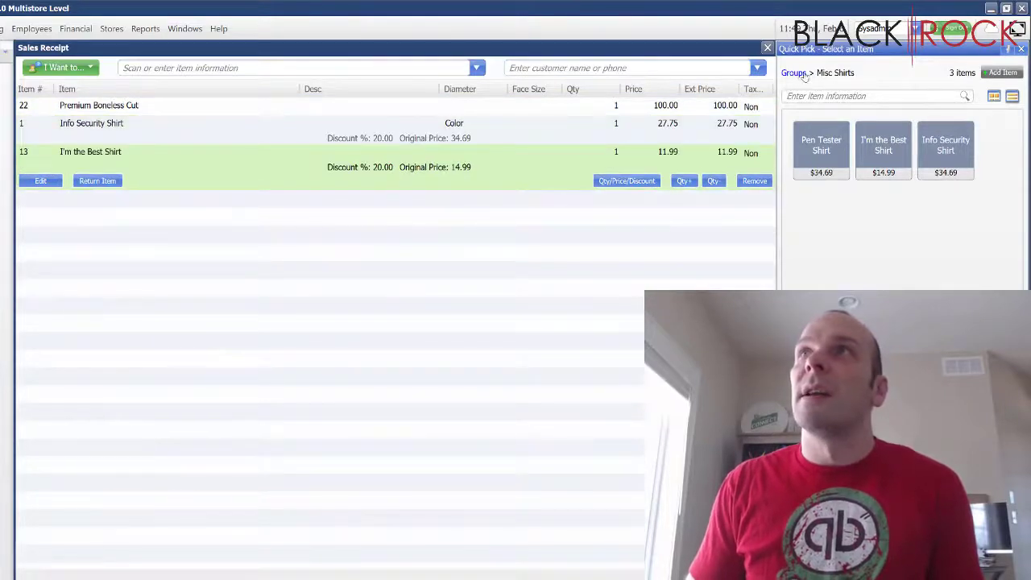
# - Add Charm Necklace from the Novelty Gifts Quick Pick, then close the pane
pyautogui.click(796, 73)
pyautogui.click(880, 154)
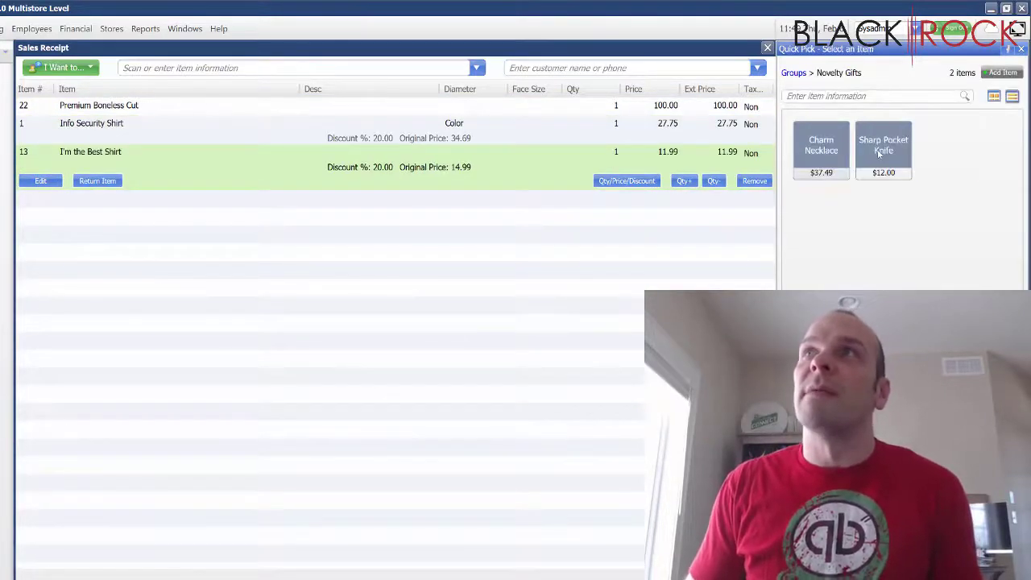
pyautogui.click(836, 165)
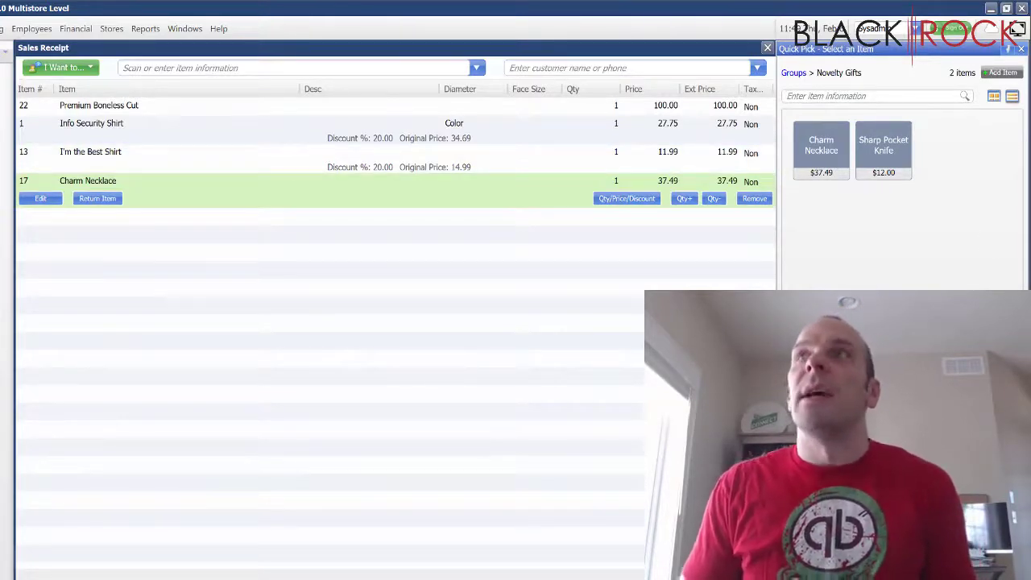
pyautogui.click(1021, 48)
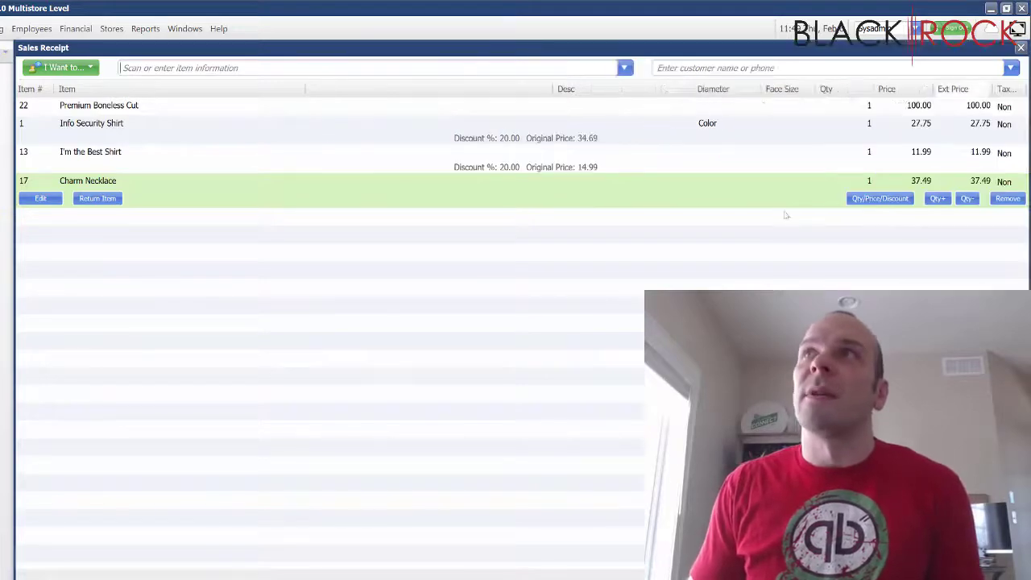